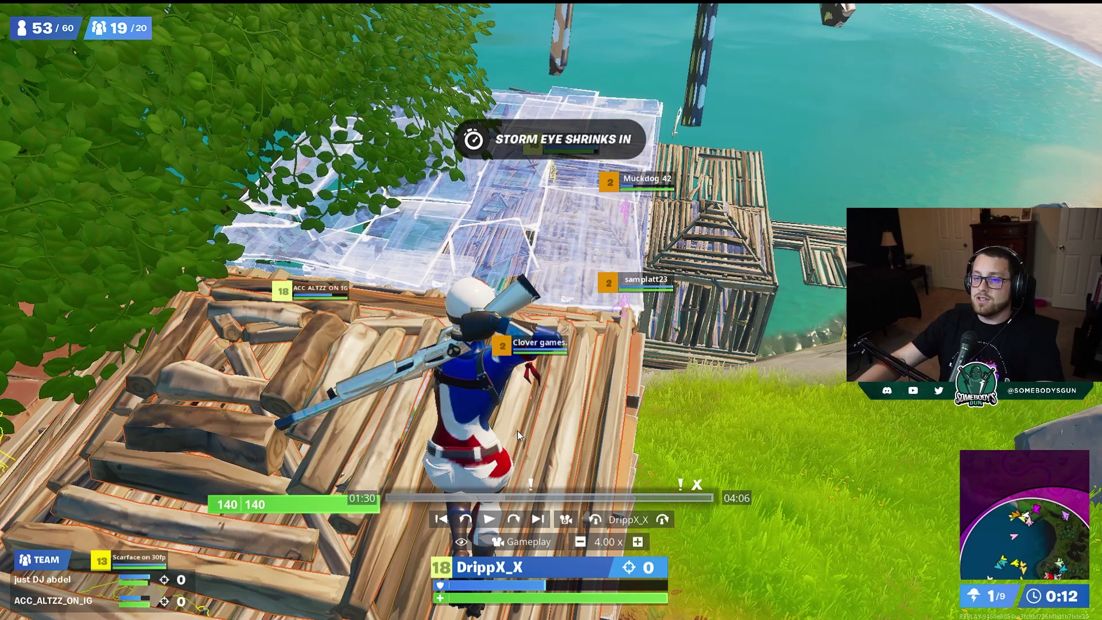
# - Switch the replay view to the Drone Free camera and fly it away from the followed player, out over the lake
pyautogui.press('c')
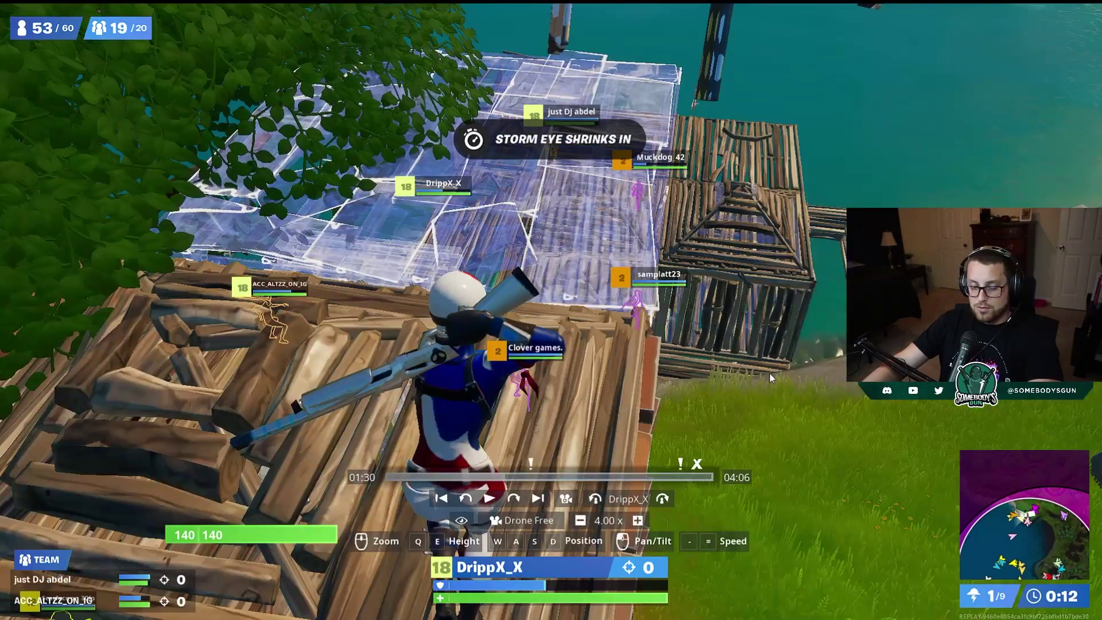
pyautogui.press('w')
pyautogui.press('d')
pyautogui.moveTo(795, 397); pyautogui.dragTo(459, 209)
pyautogui.press('d')
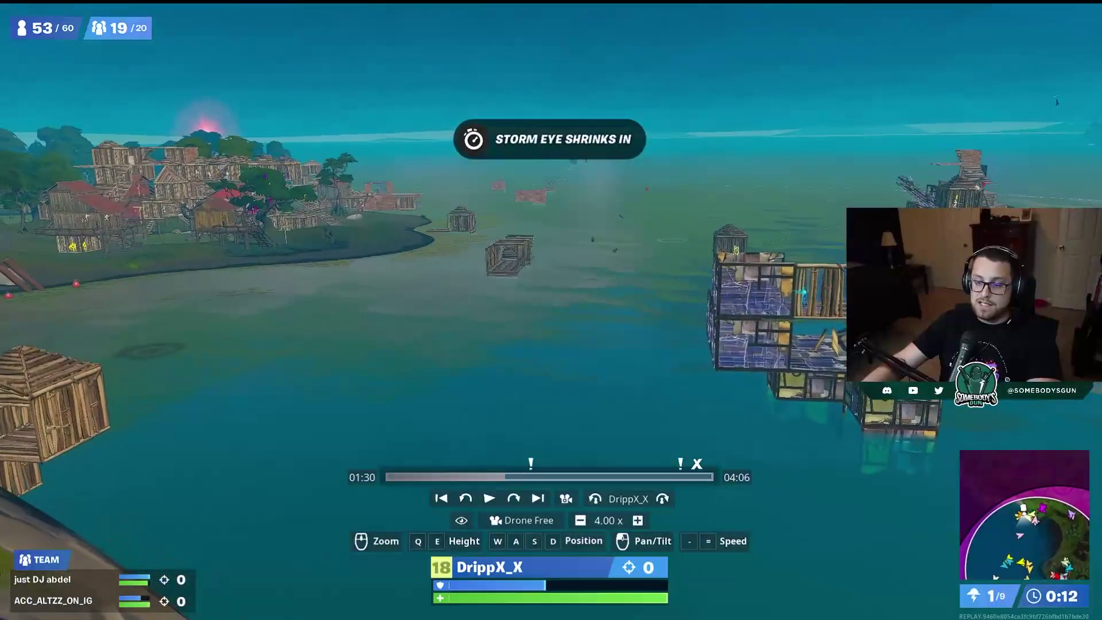
pyautogui.press('q')
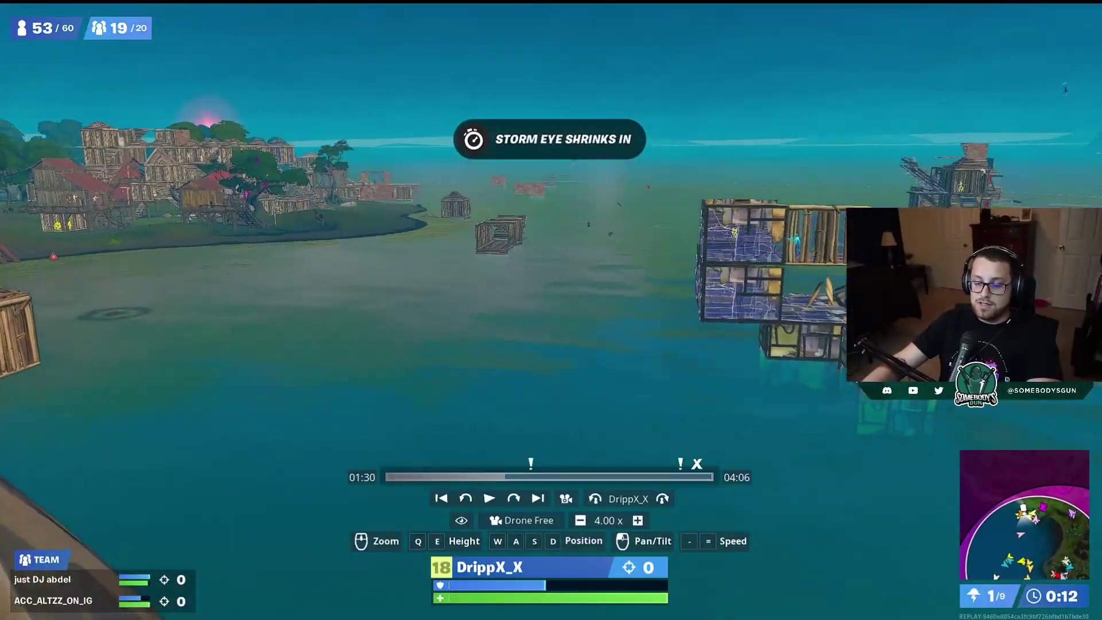
pyautogui.press('w')
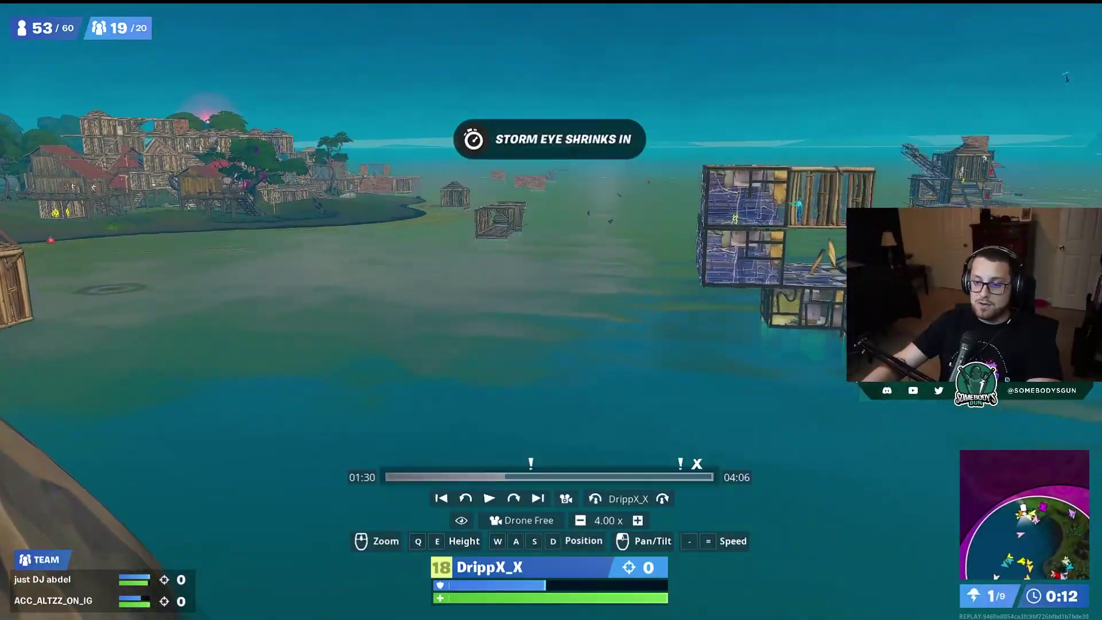
pyautogui.press('w')
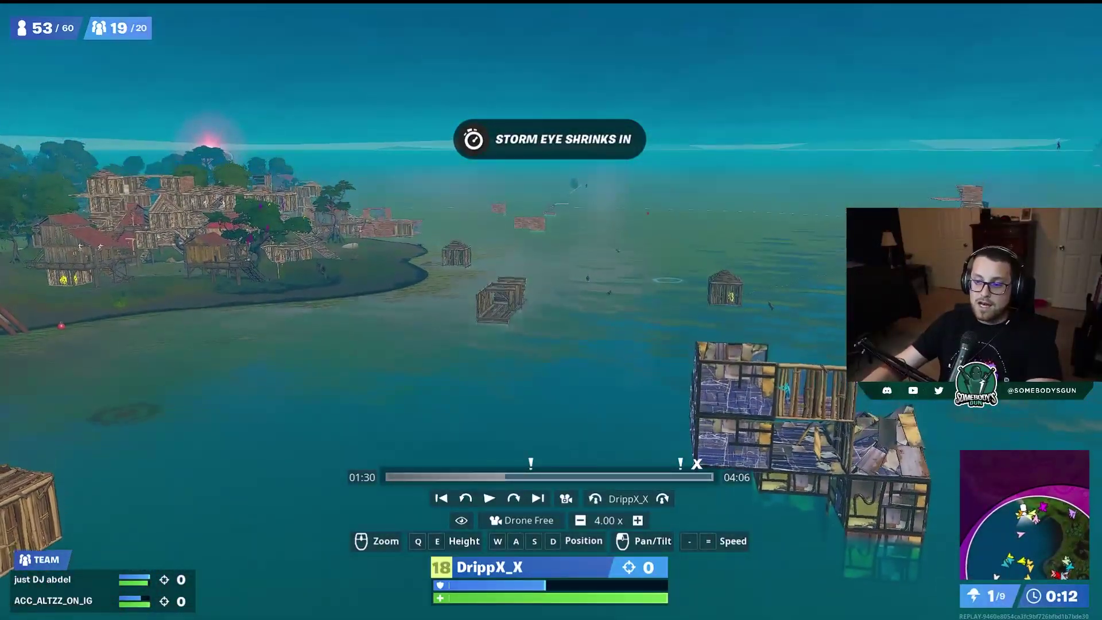
pyautogui.press('w')
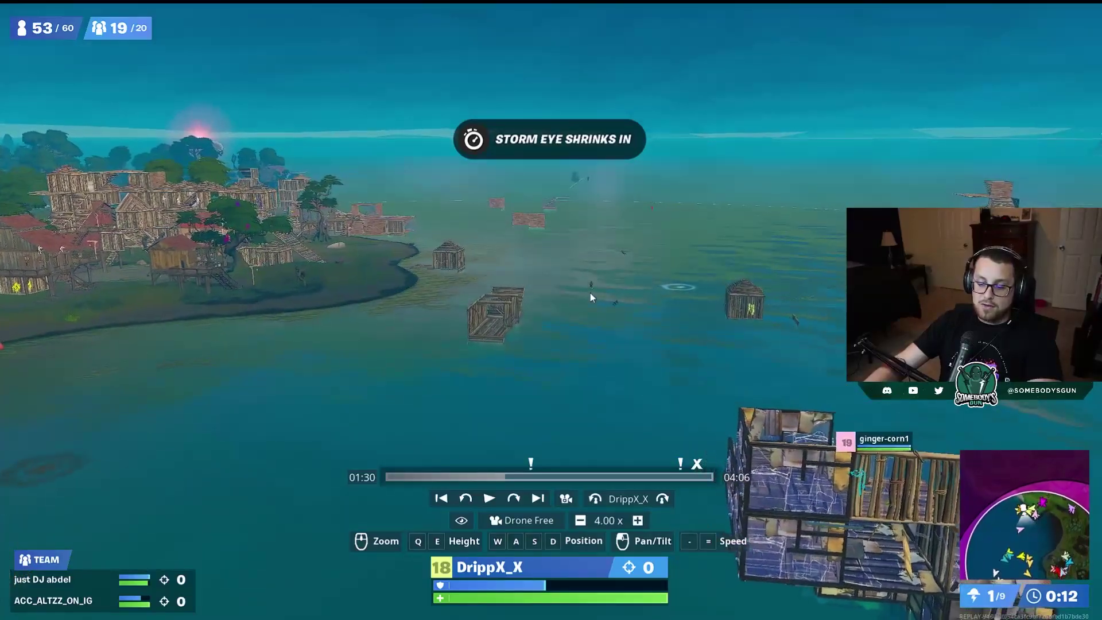
pyautogui.press('w')
pyautogui.moveTo(574, 293); pyautogui.dragTo(356, 280)
# - Switch to the Gameplay camera and back to Drone Free, resetting the drone to the followed player and framing them above the wooden builds
pyautogui.press('1')
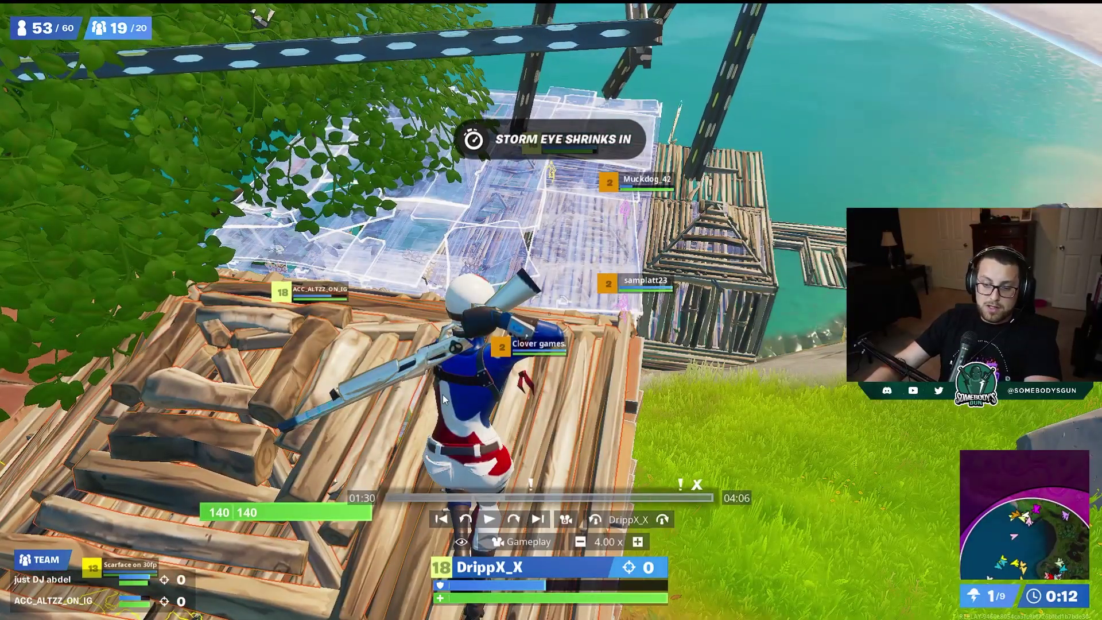
pyautogui.press('b')
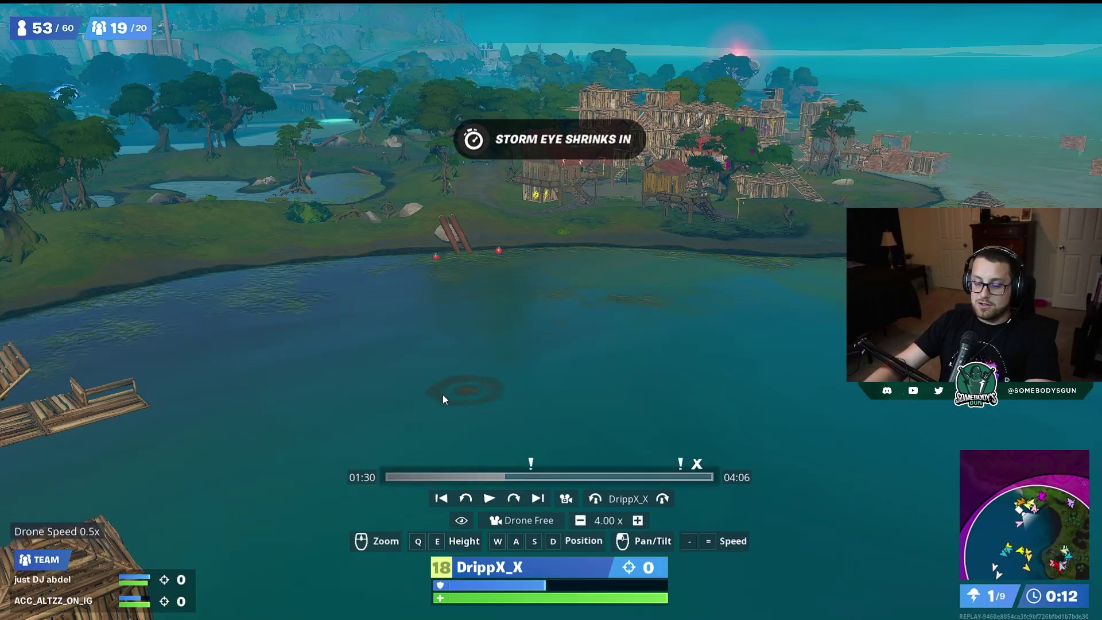
pyautogui.press('r')
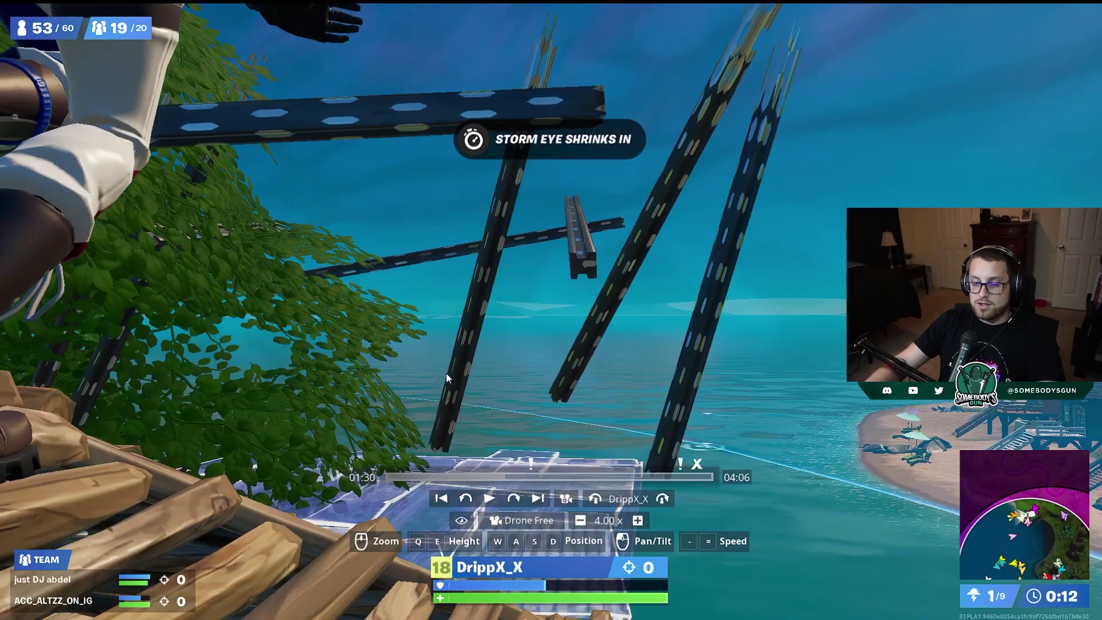
pyautogui.press('s')
pyautogui.moveTo(679, 262); pyautogui.dragTo(696, 214)
pyautogui.press('e')
pyautogui.press('d')
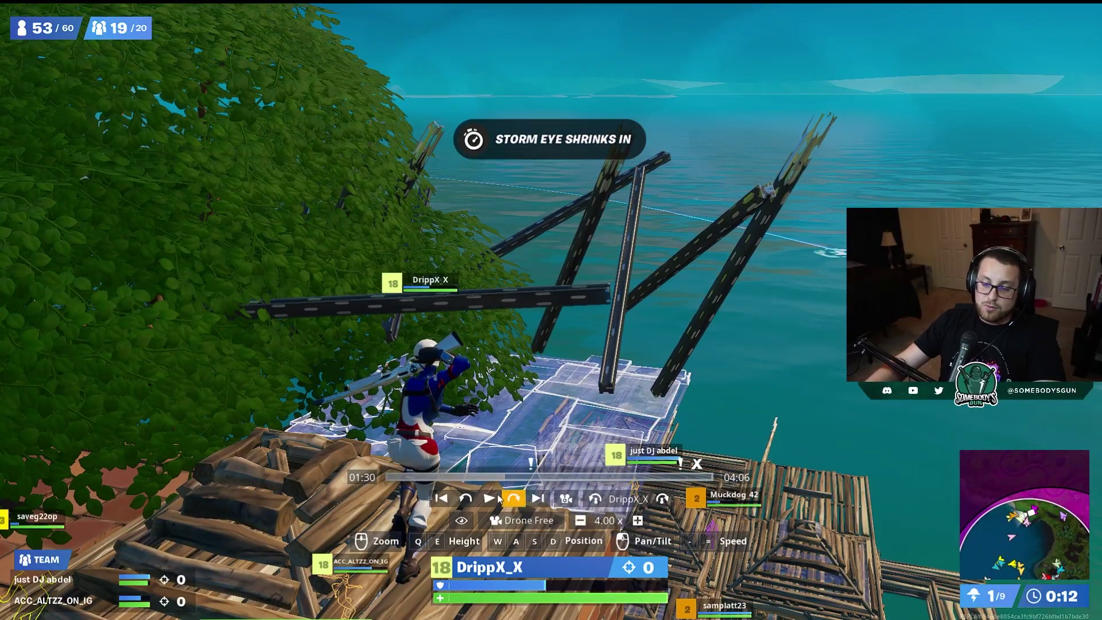
# - Play the replay at 4.00x up to 01:35, pause it, and fly the drone through the builds and out over the water
pyautogui.click(498, 499)
pyautogui.press('space')
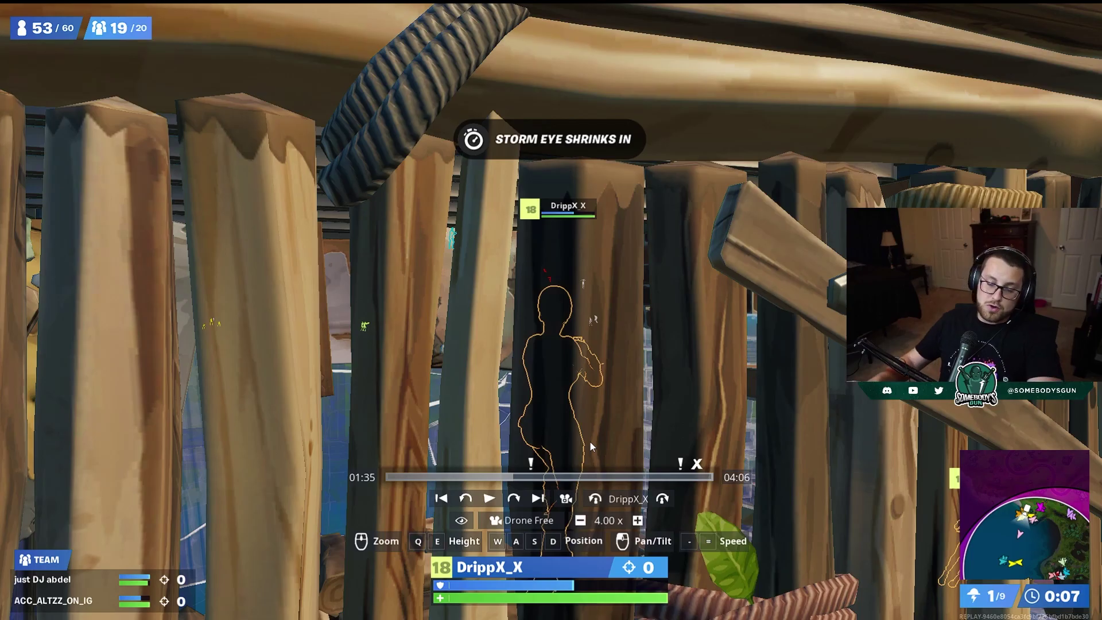
pyautogui.press('w')
pyautogui.press('w')
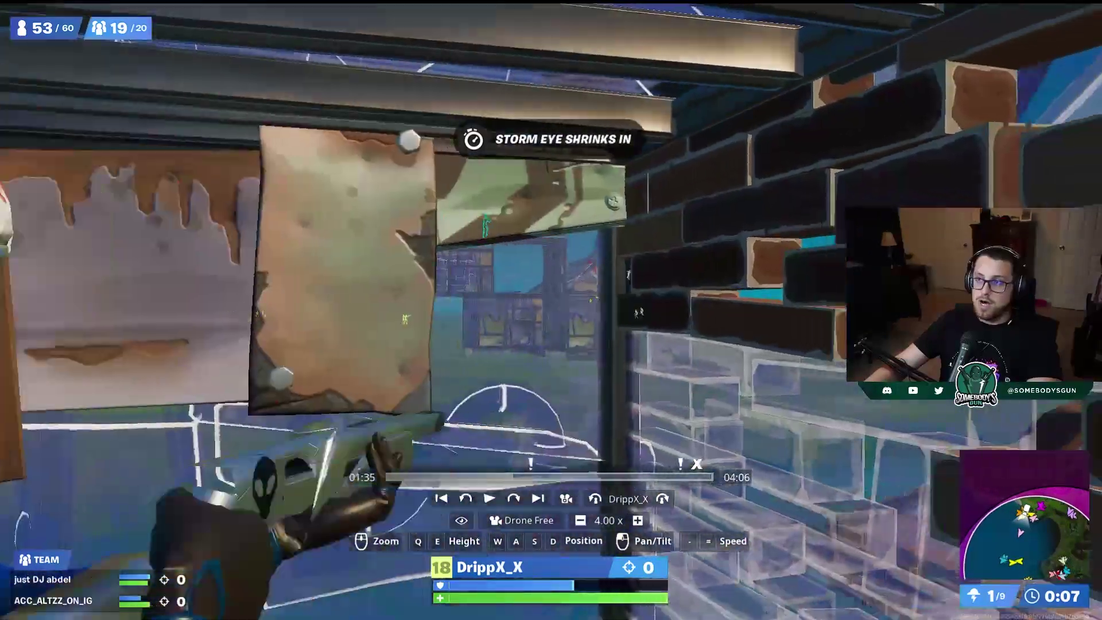
pyautogui.moveTo(590, 443); pyautogui.dragTo(815, 372)
pyautogui.press('w')
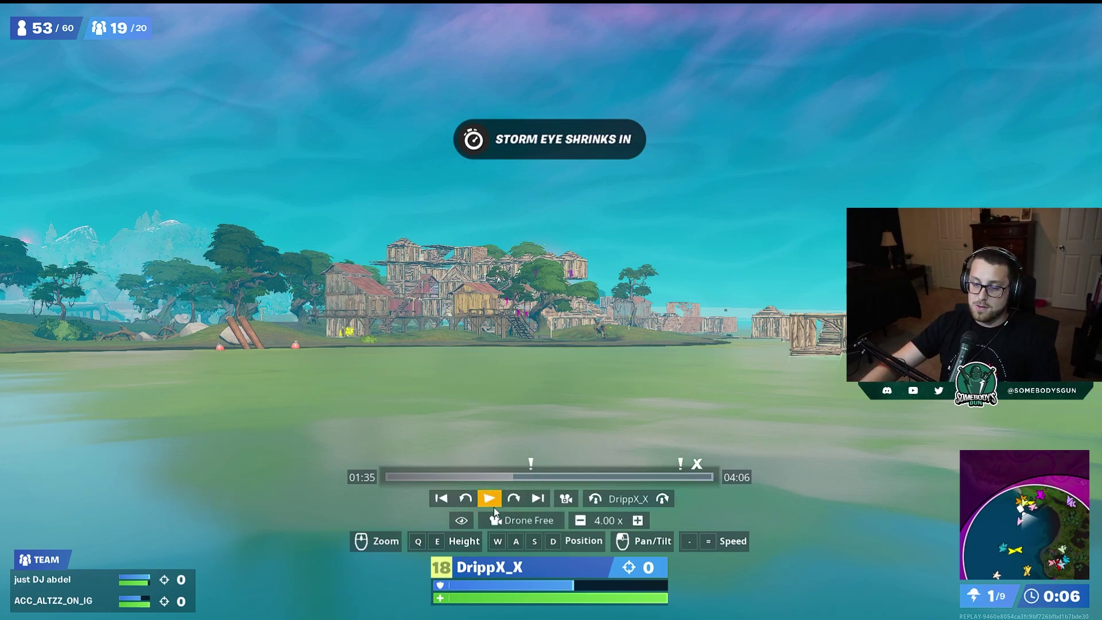
# - Jump the replay forward to 02:22 and back to 01:00
pyautogui.click(575, 477)
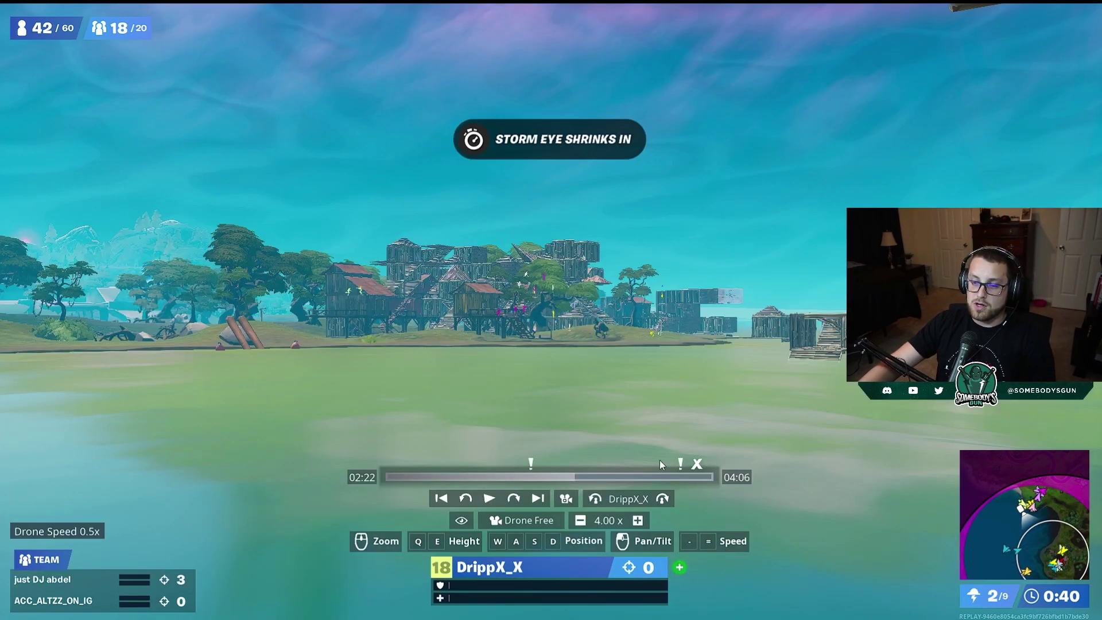
pyautogui.click(467, 477)
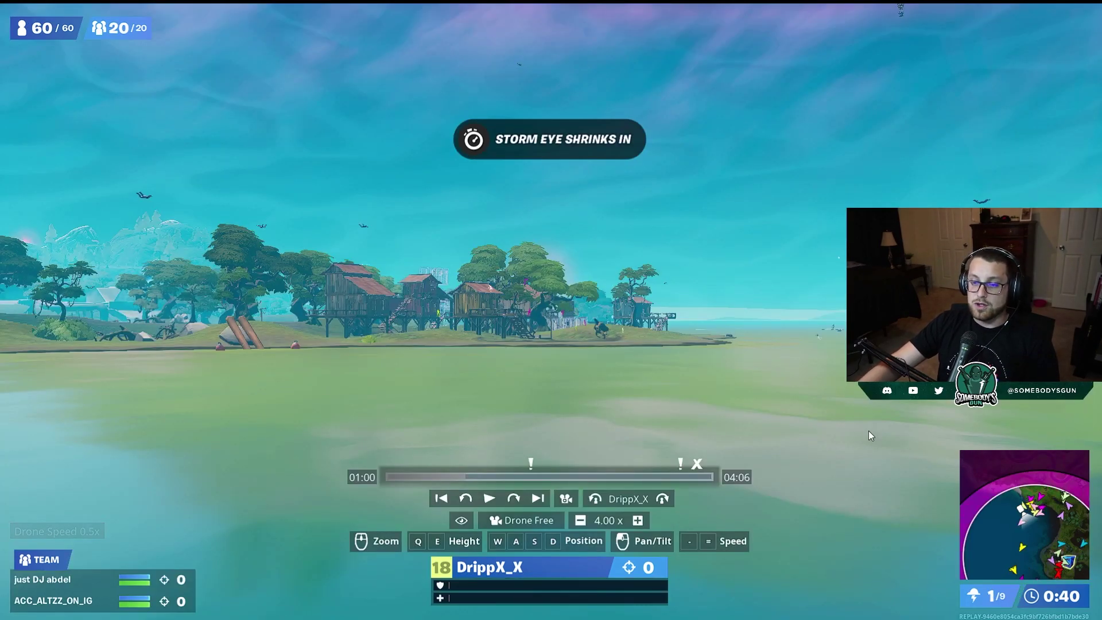
# - Set the drone camera's lens to Auto Exposure off, Exposure 1.00 and Focal Length 24 mm
pyautogui.click(564, 498)
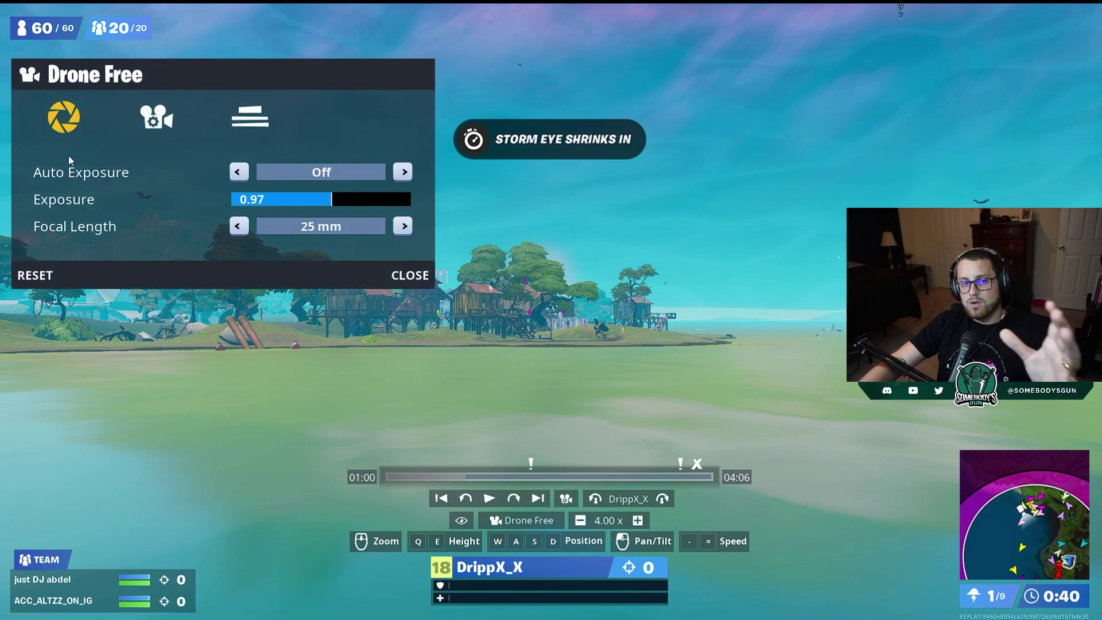
pyautogui.click(391, 173)
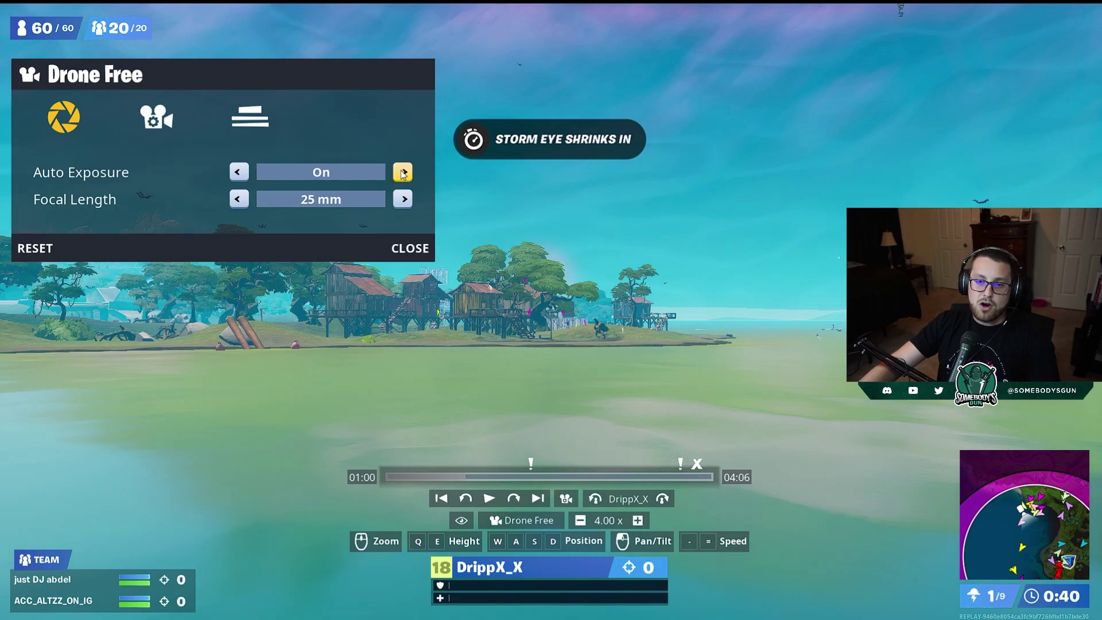
pyautogui.click(238, 173)
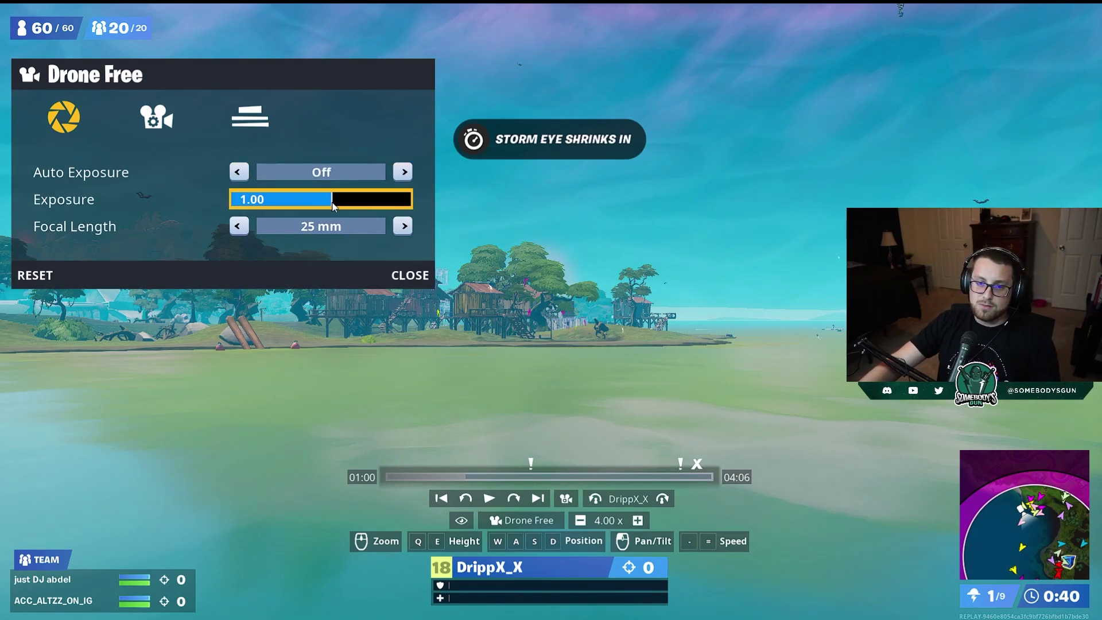
pyautogui.click(239, 225)
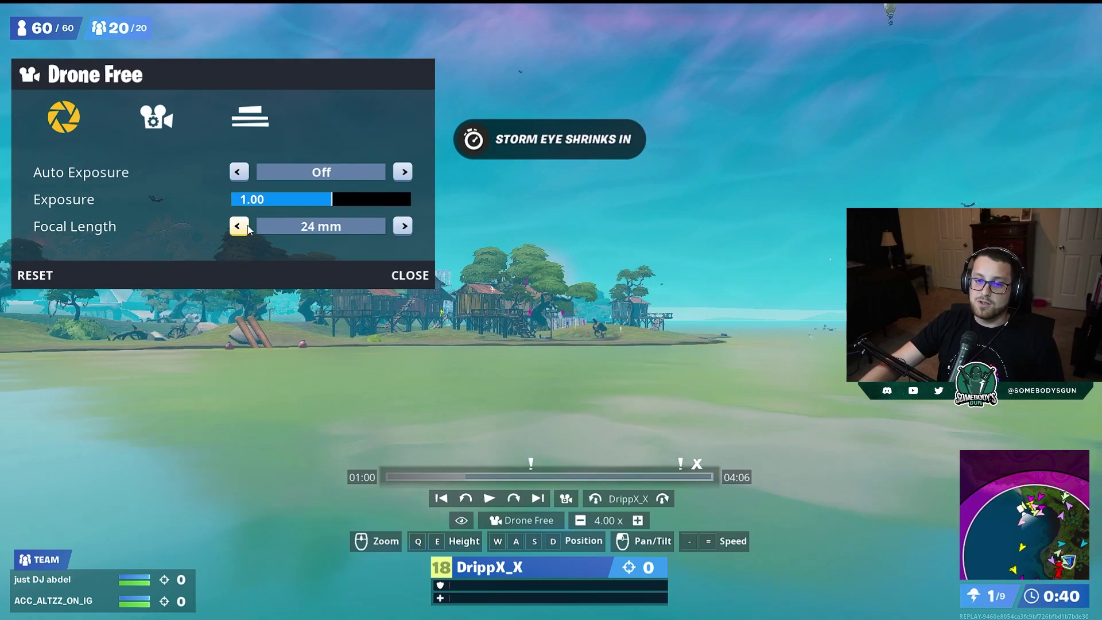
pyautogui.click(405, 273)
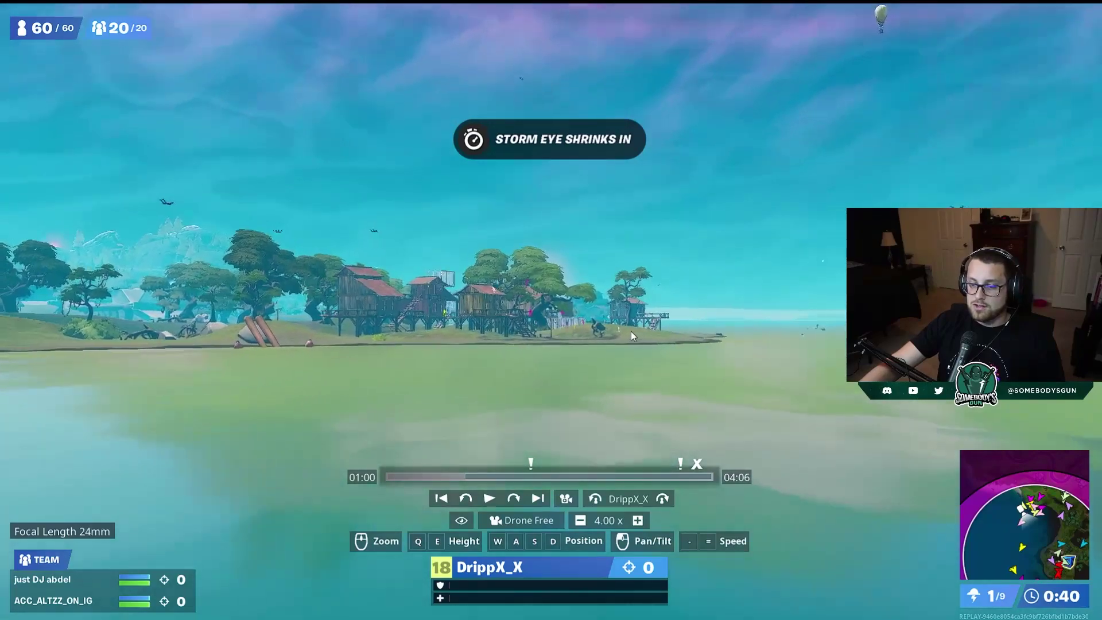
# - Examine the drone camera's visual options, from Player Outlines to Session ID watermark
pyautogui.click(566, 498)
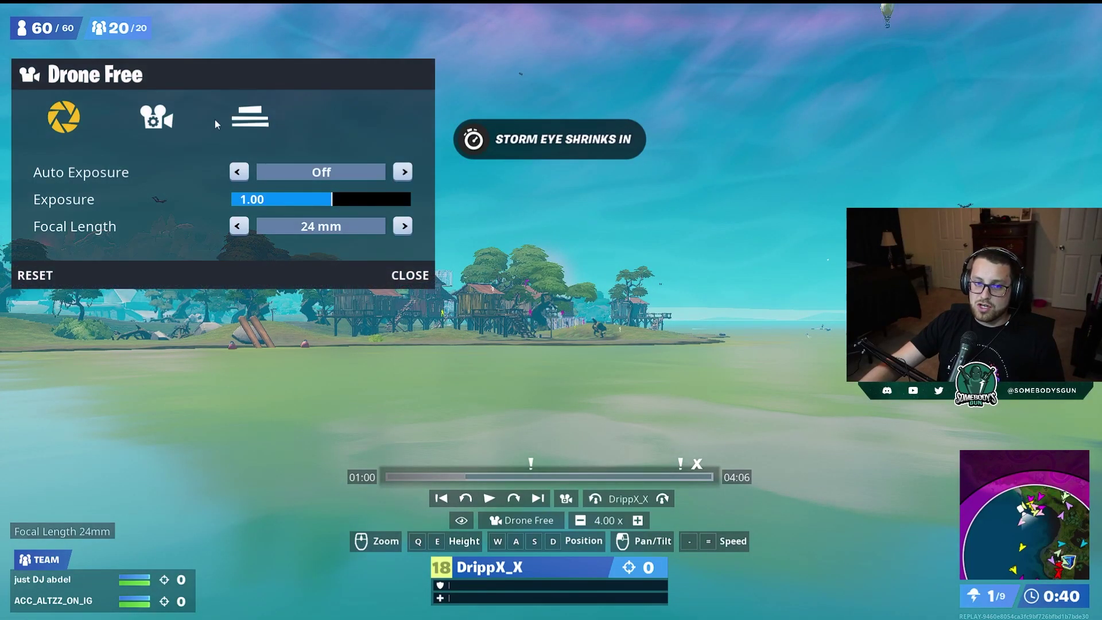
pyautogui.click(156, 119)
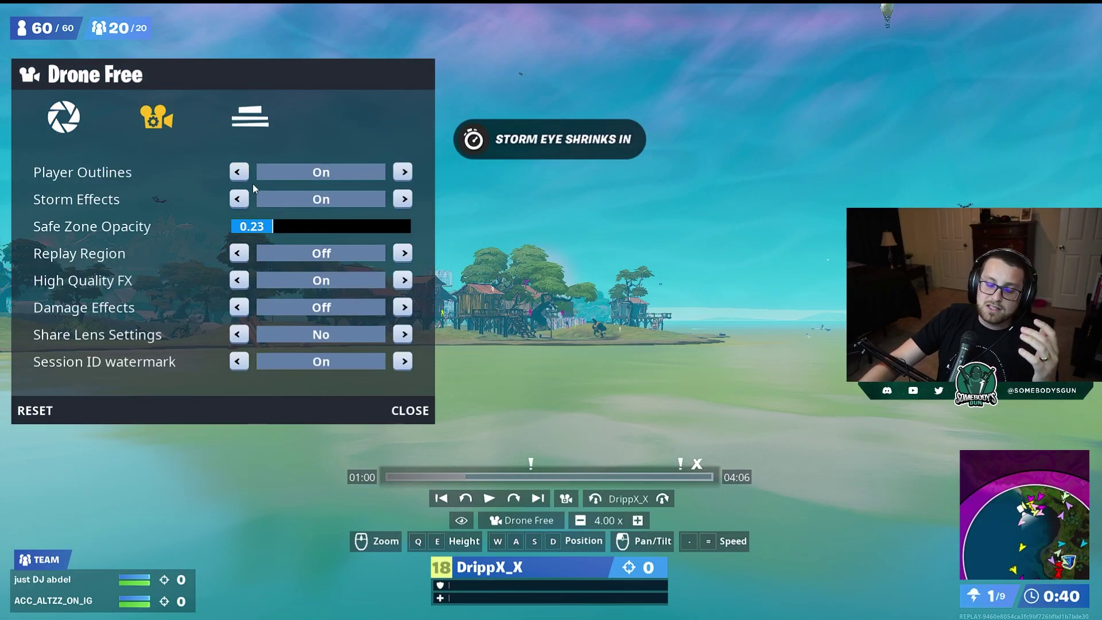
pyautogui.click(412, 411)
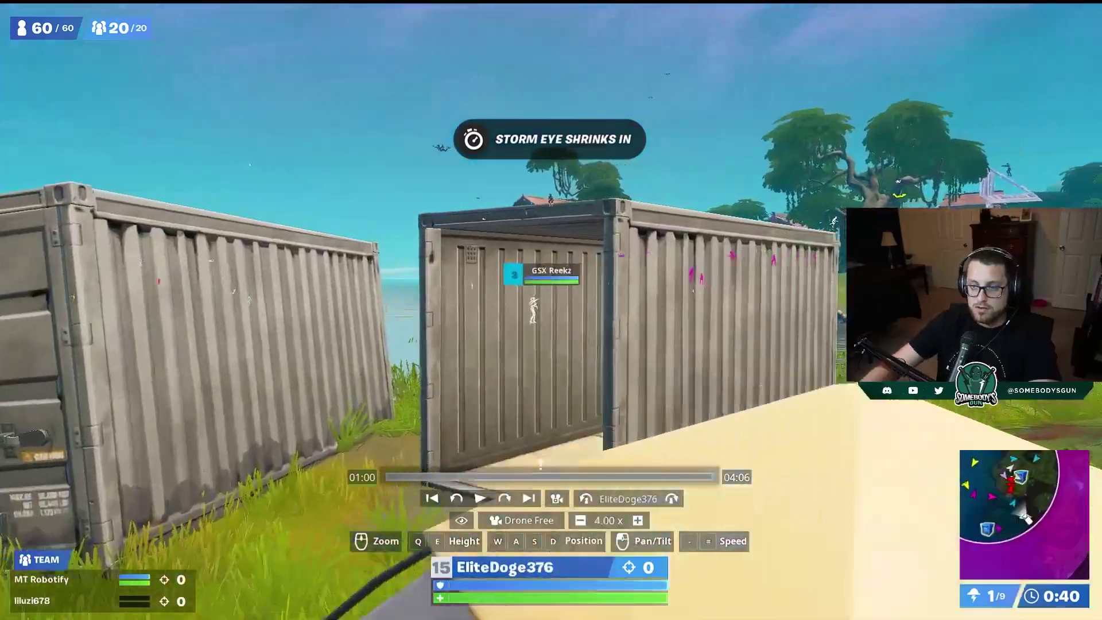
# - Fly the drone near the stilt house and toggle Player Outlines and Storm Effects off and back on
pyautogui.press('w')
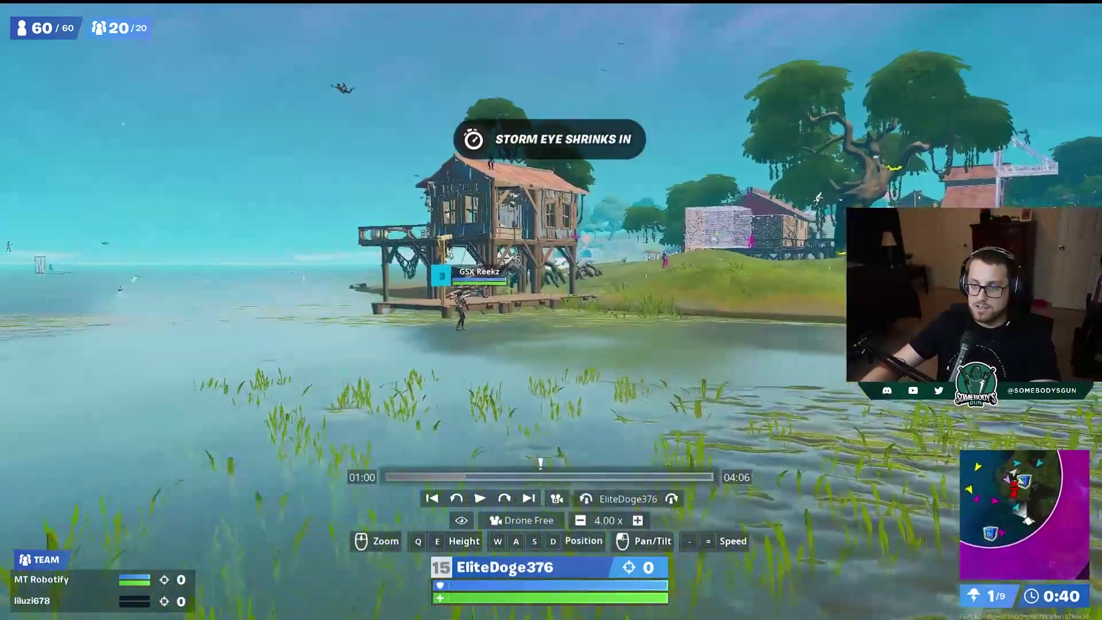
pyautogui.press('w')
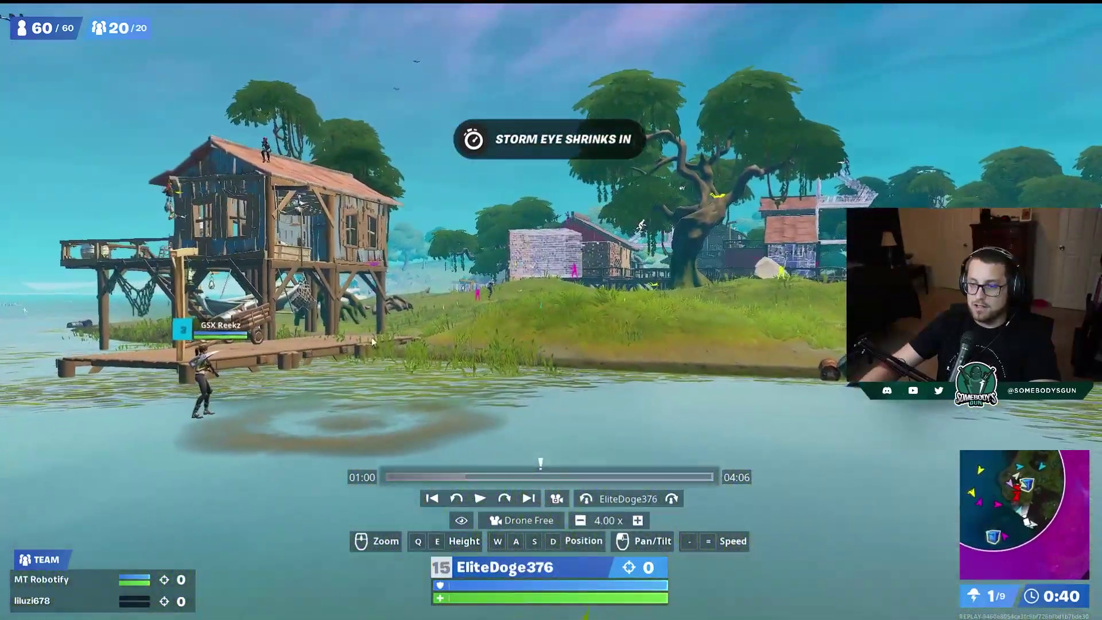
pyautogui.click(556, 499)
pyautogui.click(239, 173)
pyautogui.click(402, 172)
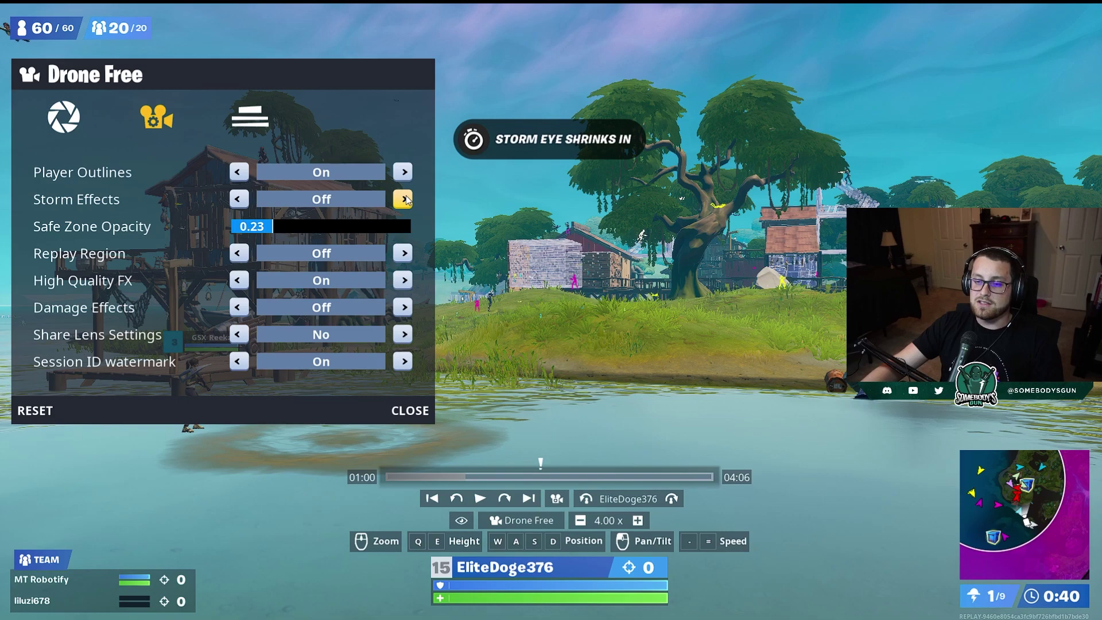
pyautogui.click(404, 199)
# - Set the Safe Zone Opacity to 0.27 and turn Replay Region on
pyautogui.moveTo(294, 228)
pyautogui.mouseDown()
pyautogui.moveTo(378, 228)
pyautogui.moveTo(290, 229)
pyautogui.mouseUp()
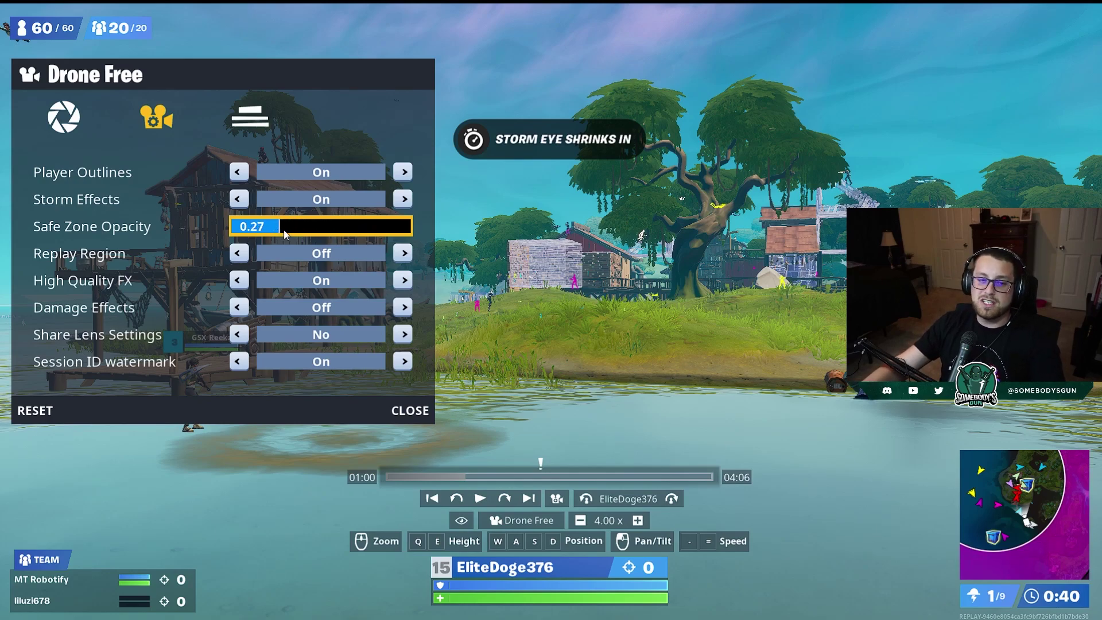
pyautogui.click(406, 255)
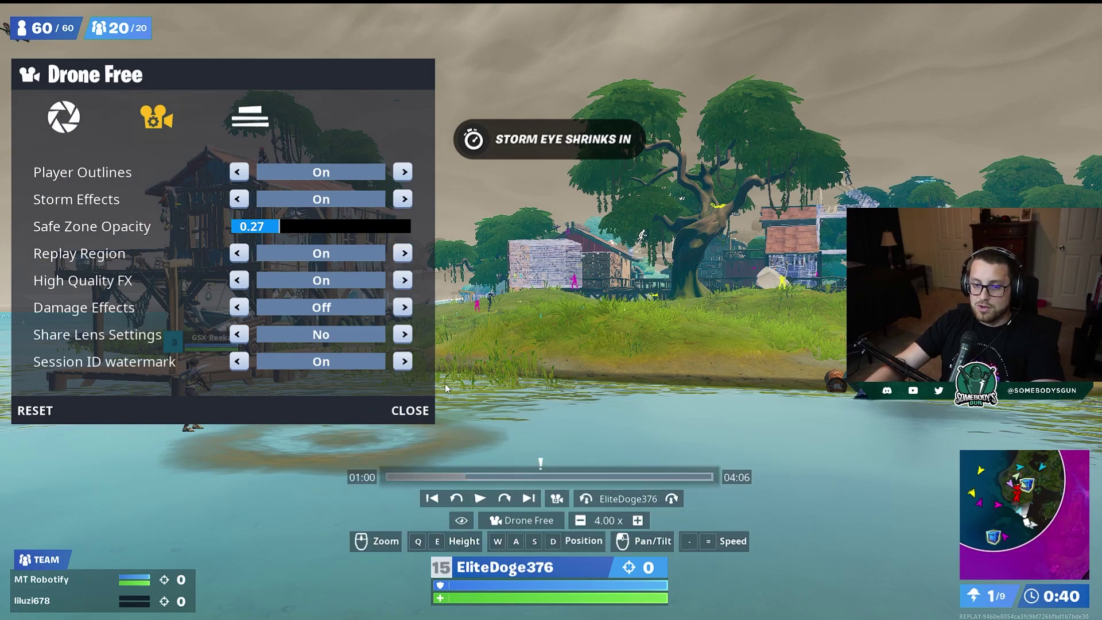
pyautogui.click(410, 411)
# - Compare the storm circle and player positions on the full map with the surroundings seen from the drone
pyautogui.press('m')
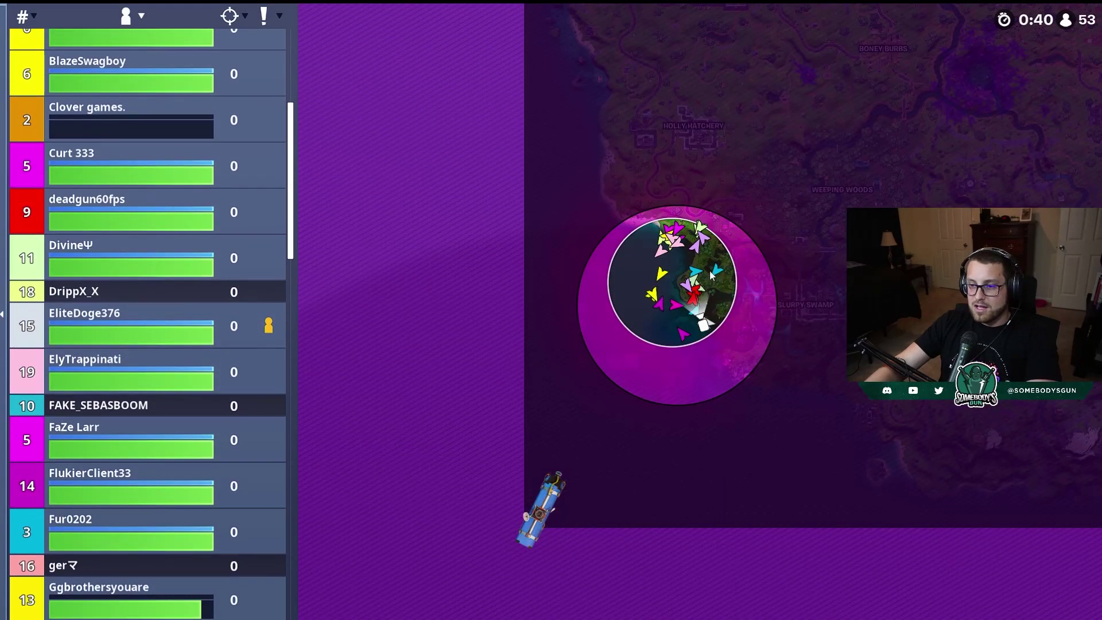
pyautogui.press('m')
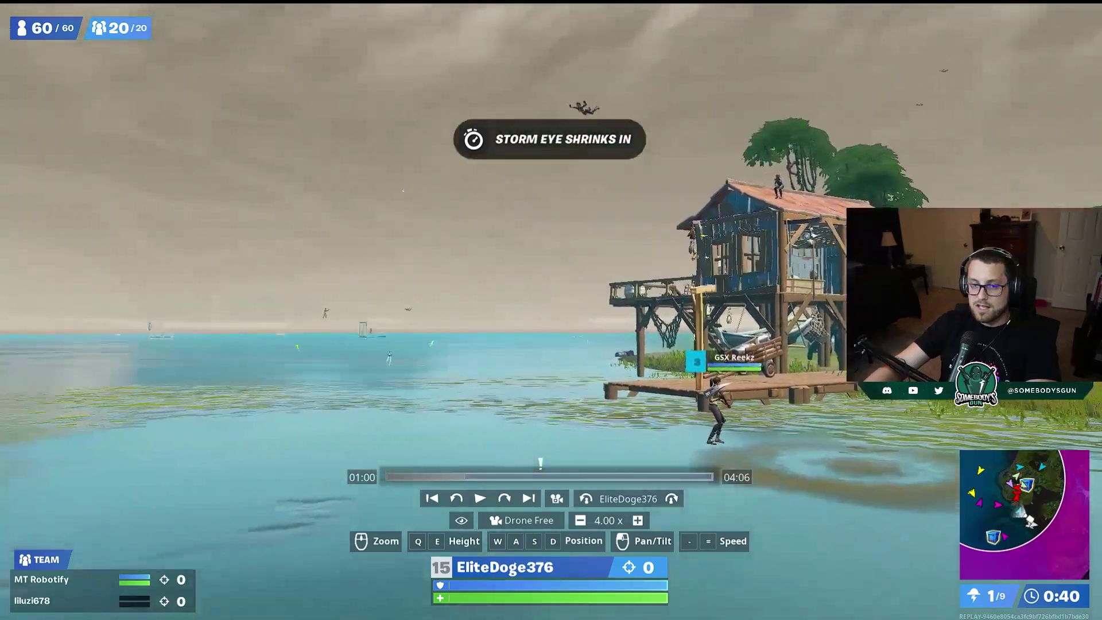
pyautogui.moveTo(551, 310); pyautogui.dragTo(924, 310)
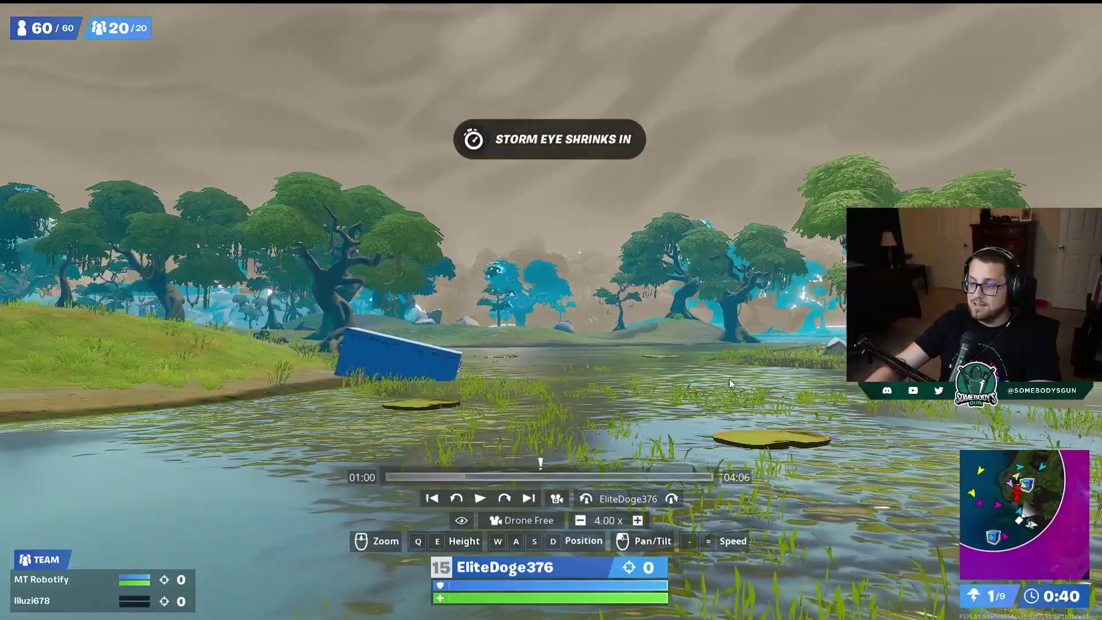
pyautogui.press('m')
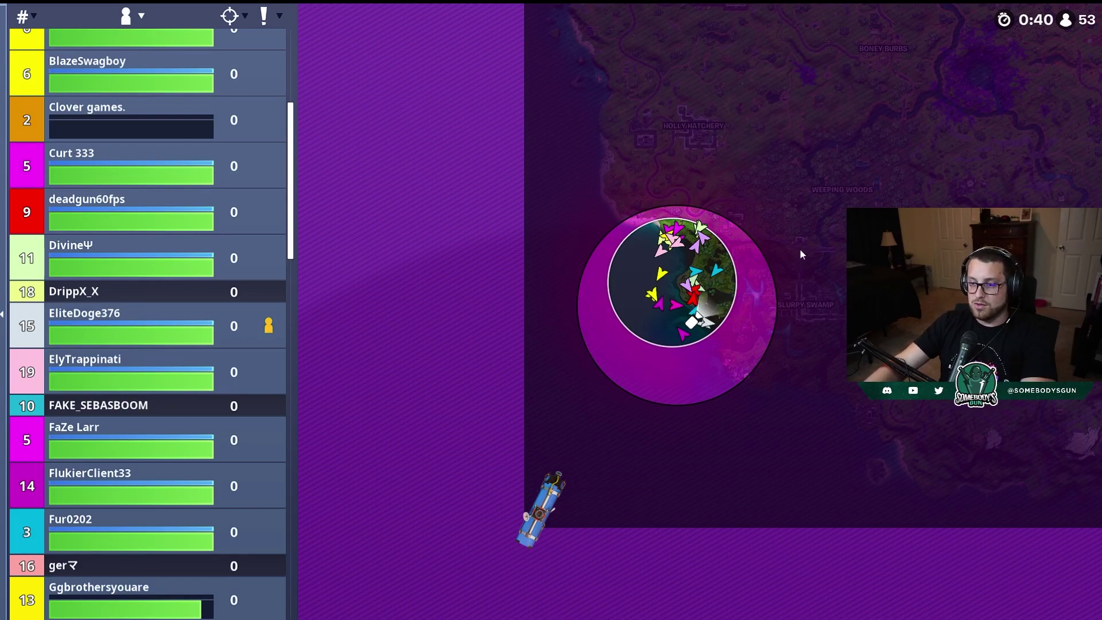
pyautogui.press('m')
pyautogui.press('m')
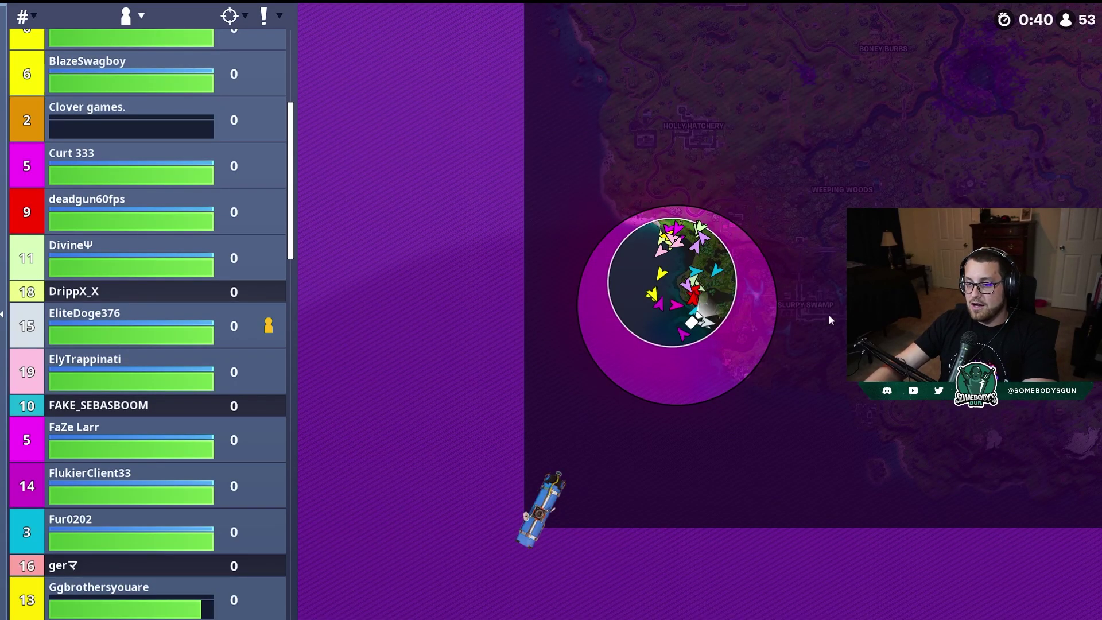
pyautogui.press('m')
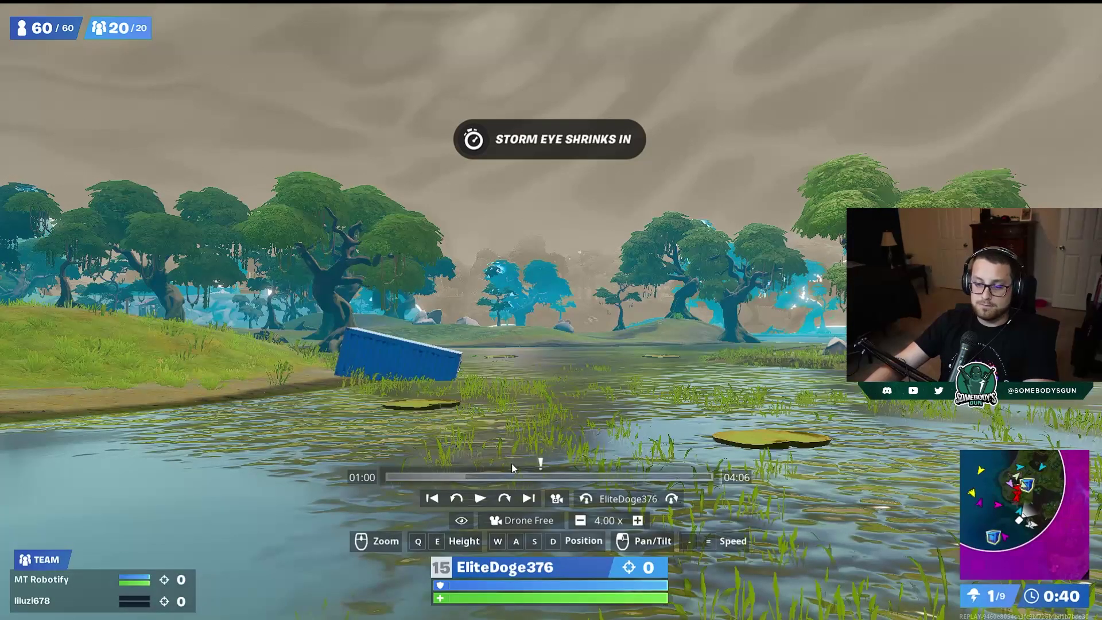
# - Turn Replay Region off in the drone camera's settings
pyautogui.click(557, 498)
pyautogui.click(245, 253)
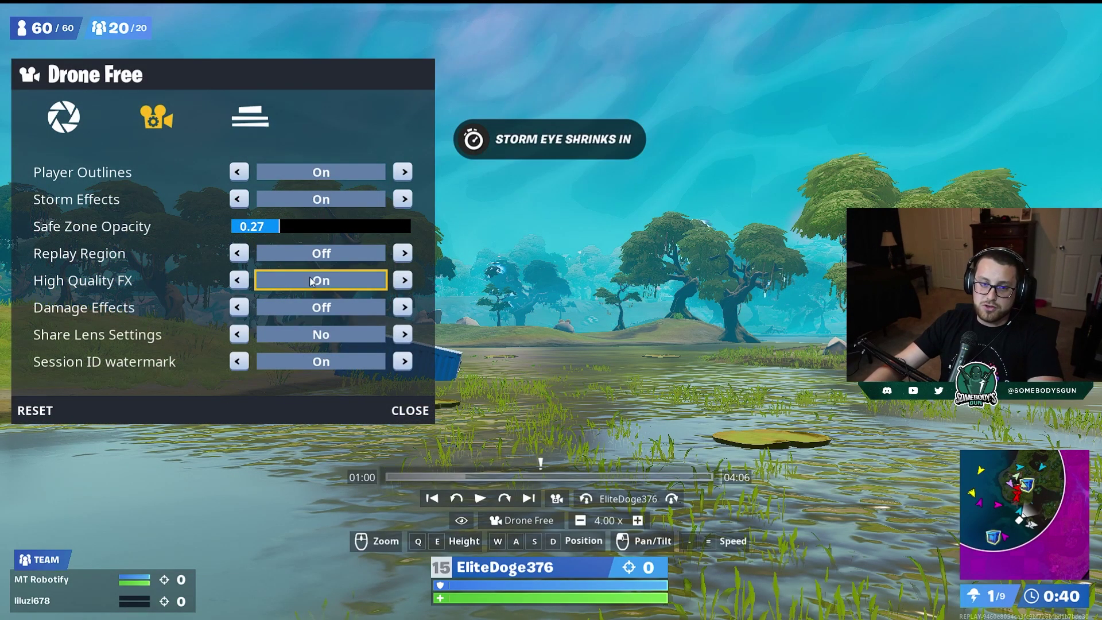
# - Toggle High Quality FX off and back on, and close the drone camera's settings
pyautogui.click(394, 285)
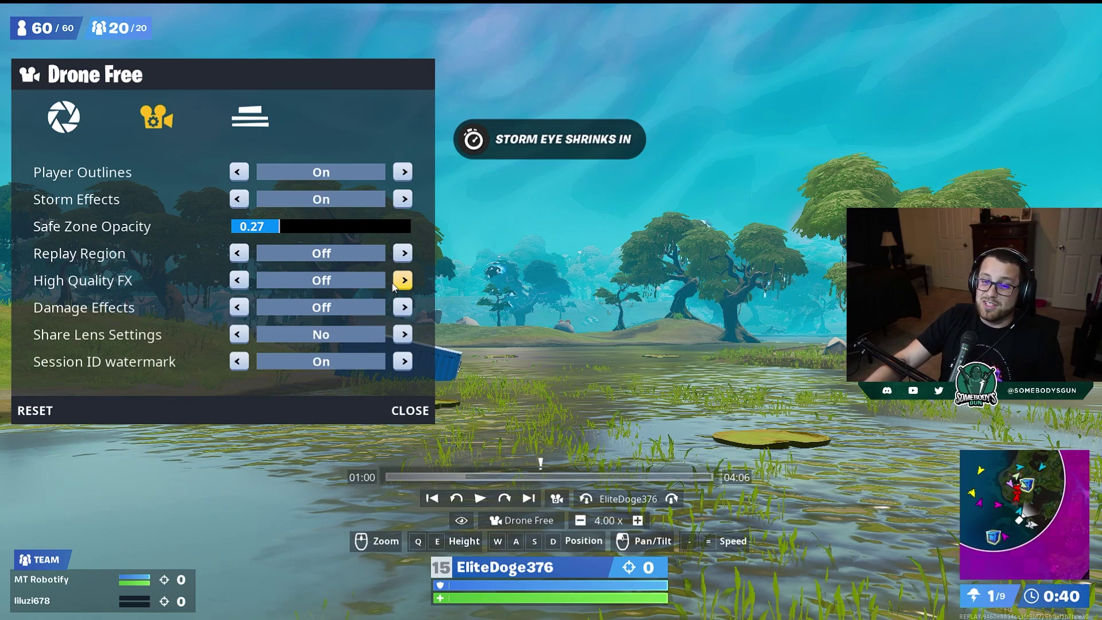
pyautogui.click(394, 285)
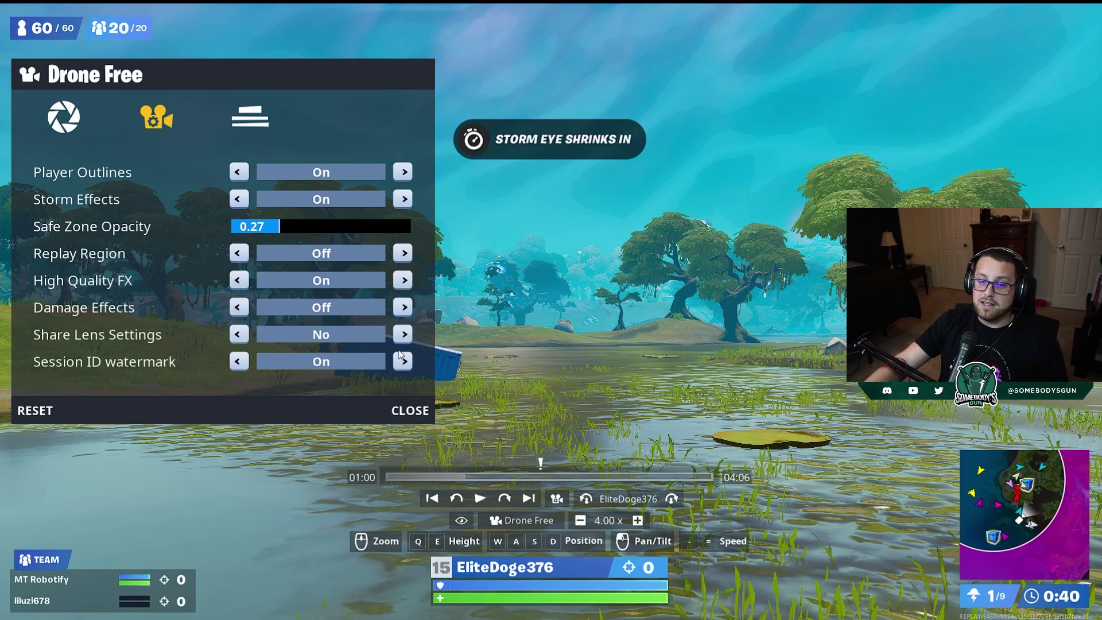
pyautogui.click(415, 409)
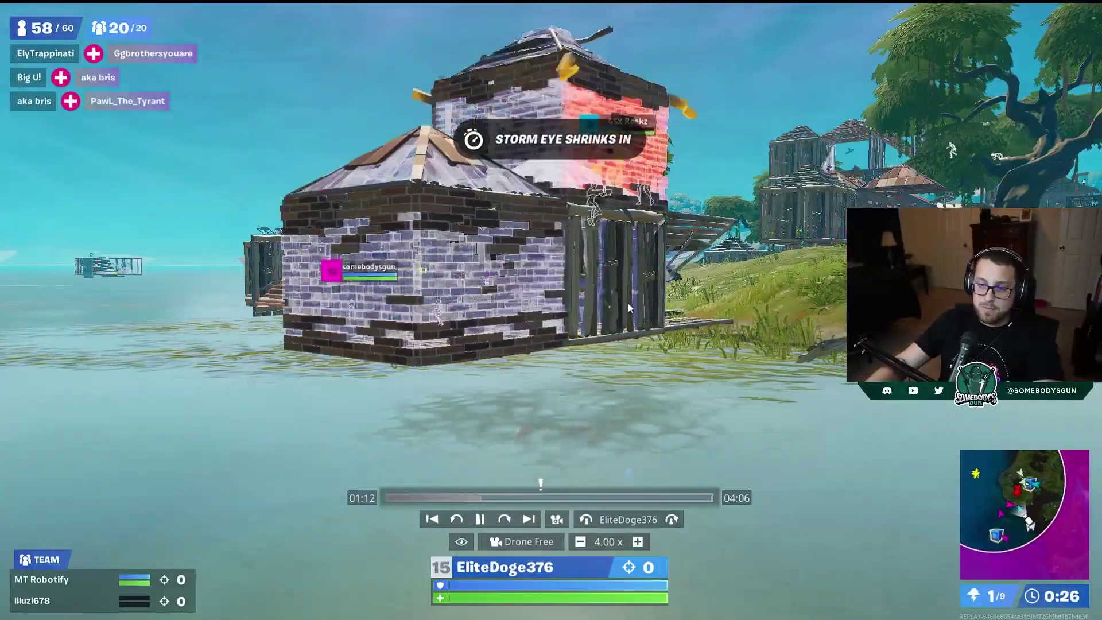
# - Pause the replay, set the playback speed to 1.00x, and resume playback
pyautogui.press('space')
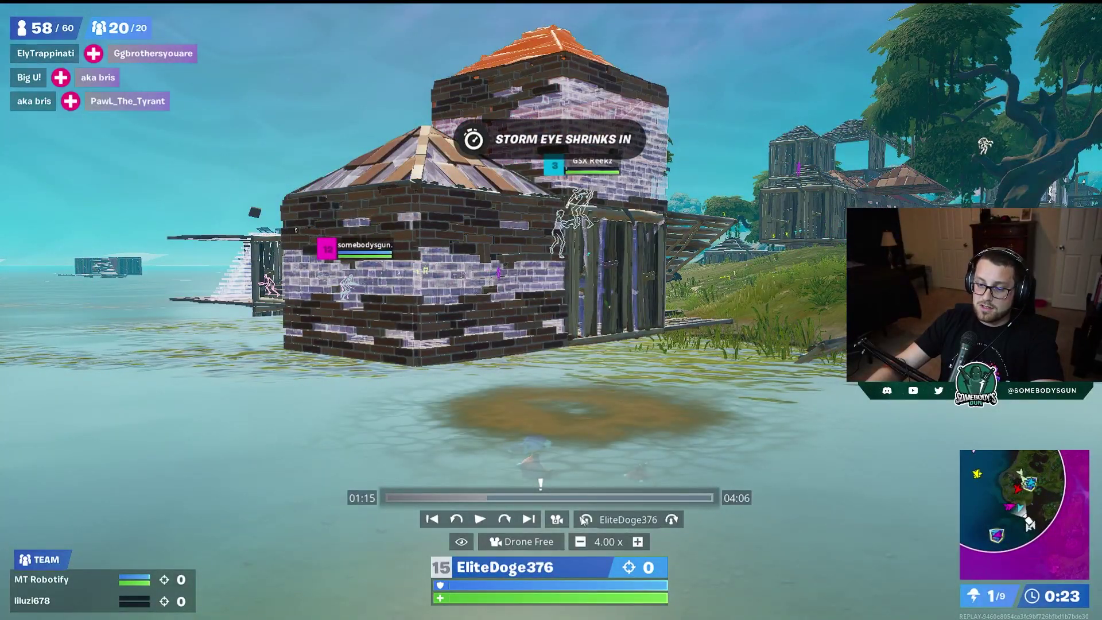
pyautogui.click(579, 542)
pyautogui.press('space')
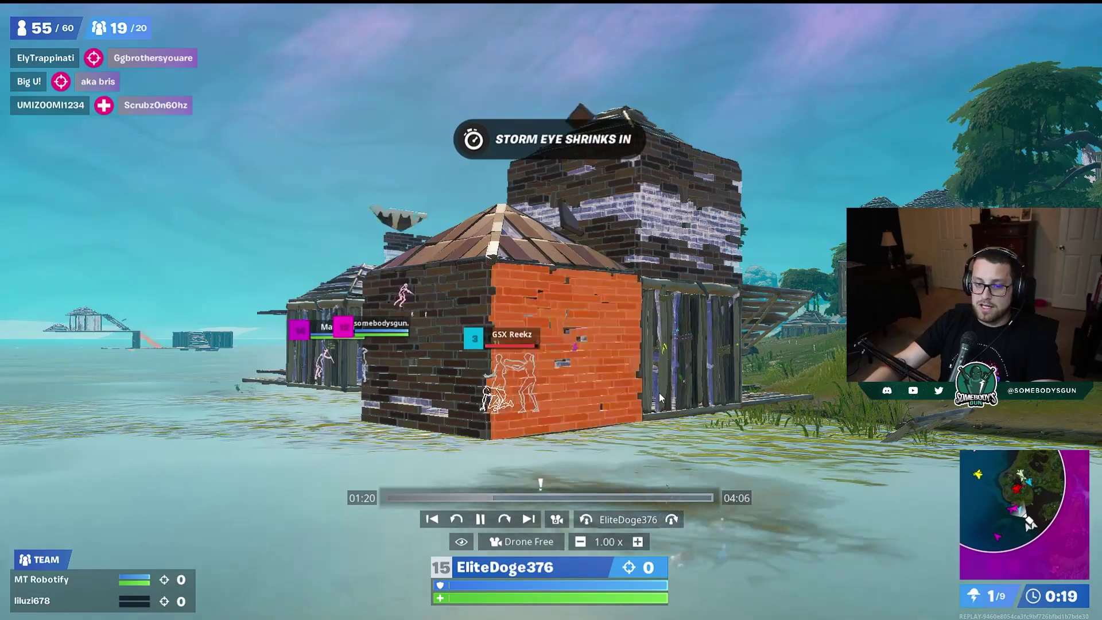
# - Fly the drone around the brick build to the wooden walls beside the dock and pause the replay at 01:27
pyautogui.press('a')
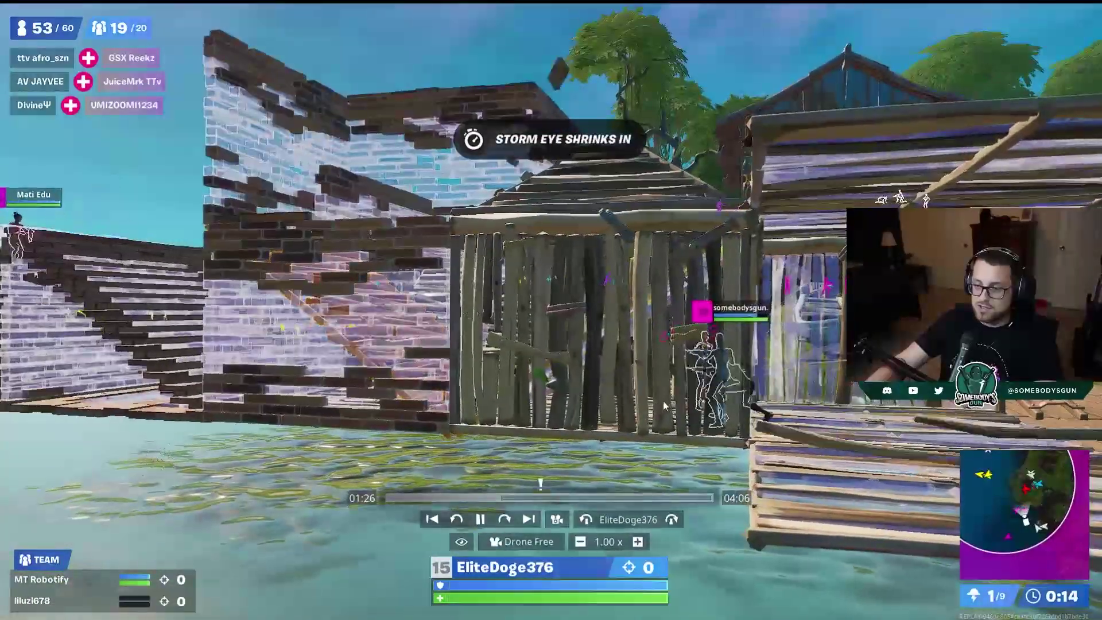
pyautogui.press('space')
pyautogui.press('d')
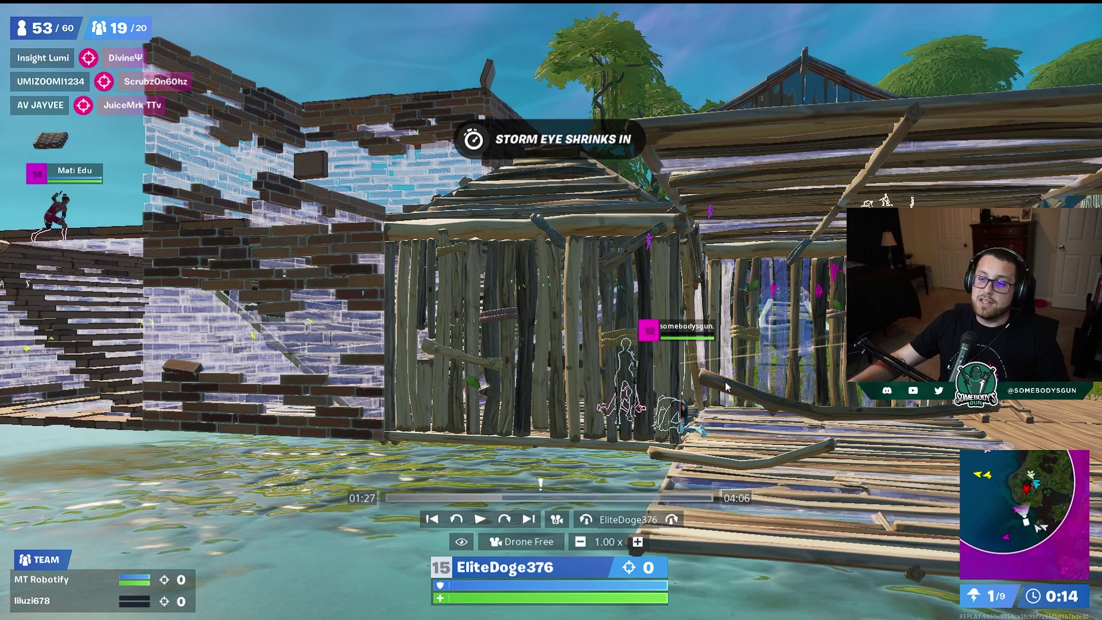
# - Turn Name Plates and Squad ID off in the drone camera's name plate settings
pyautogui.click(557, 519)
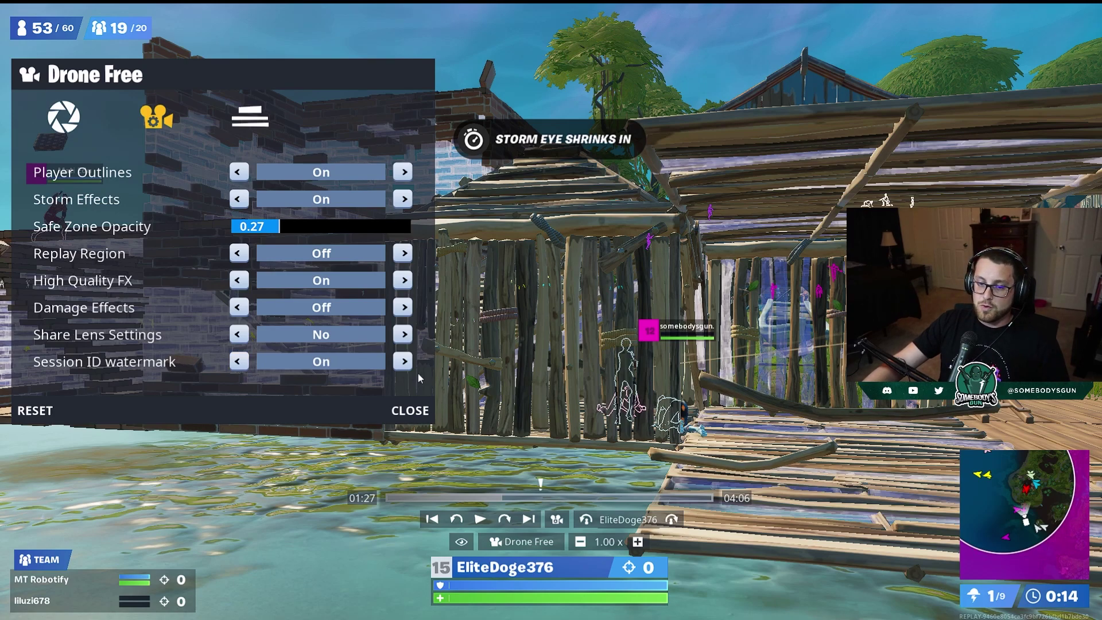
pyautogui.click(252, 122)
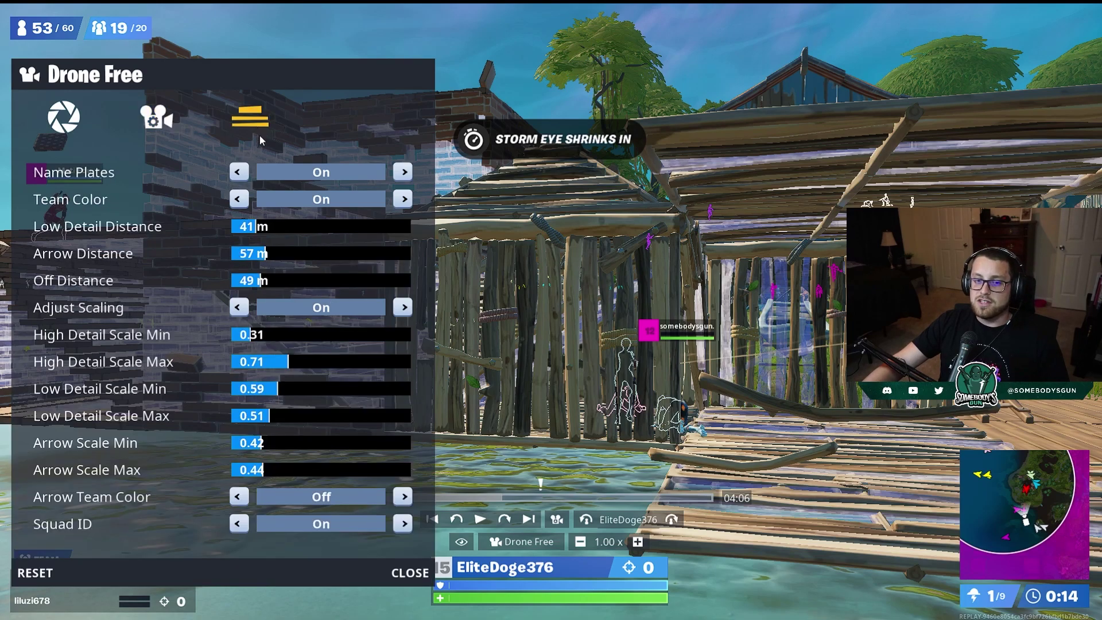
pyautogui.click(411, 574)
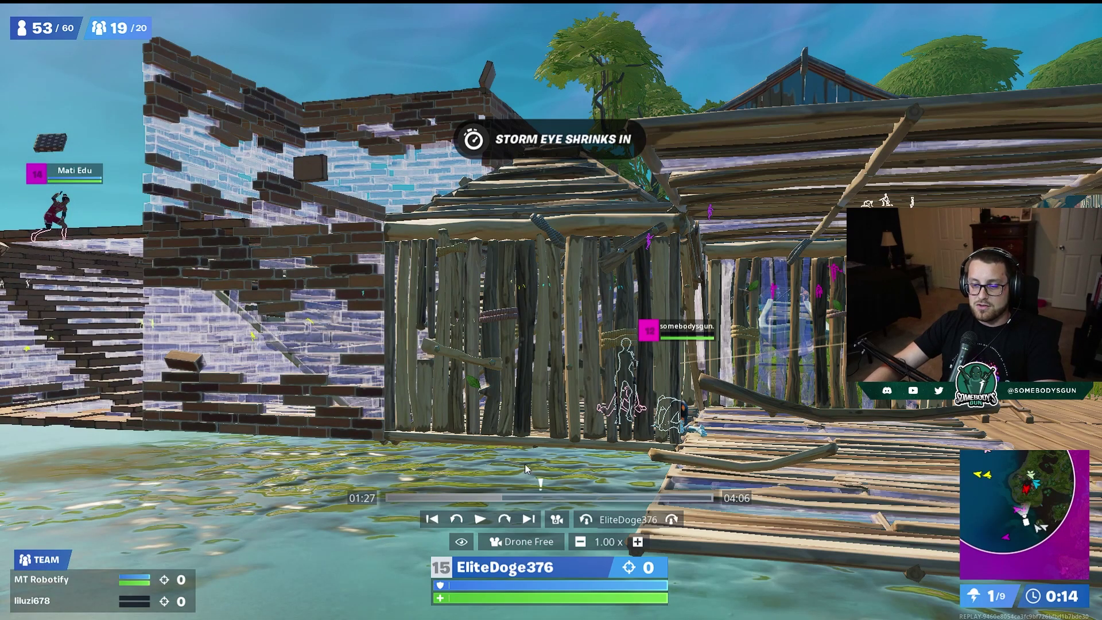
pyautogui.click(556, 518)
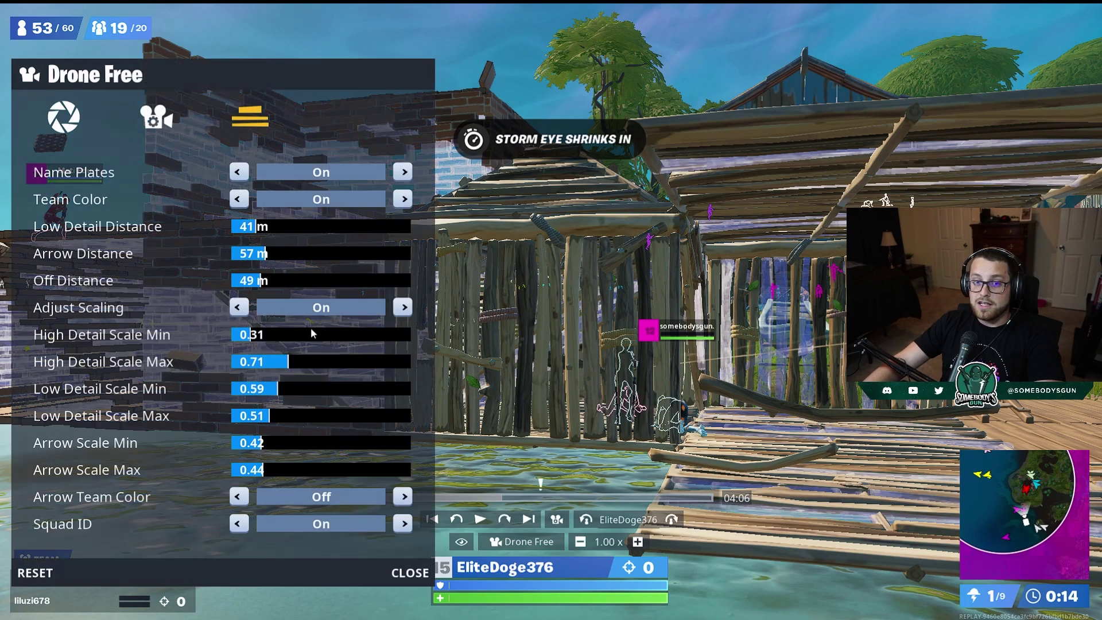
pyautogui.click(238, 172)
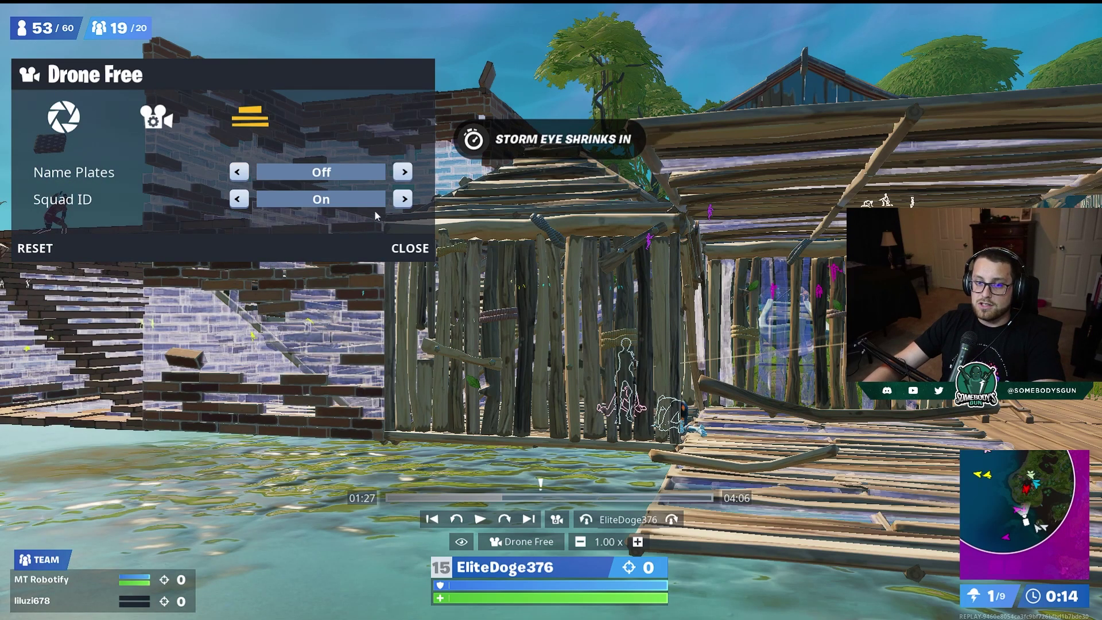
pyautogui.click(401, 202)
pyautogui.click(404, 202)
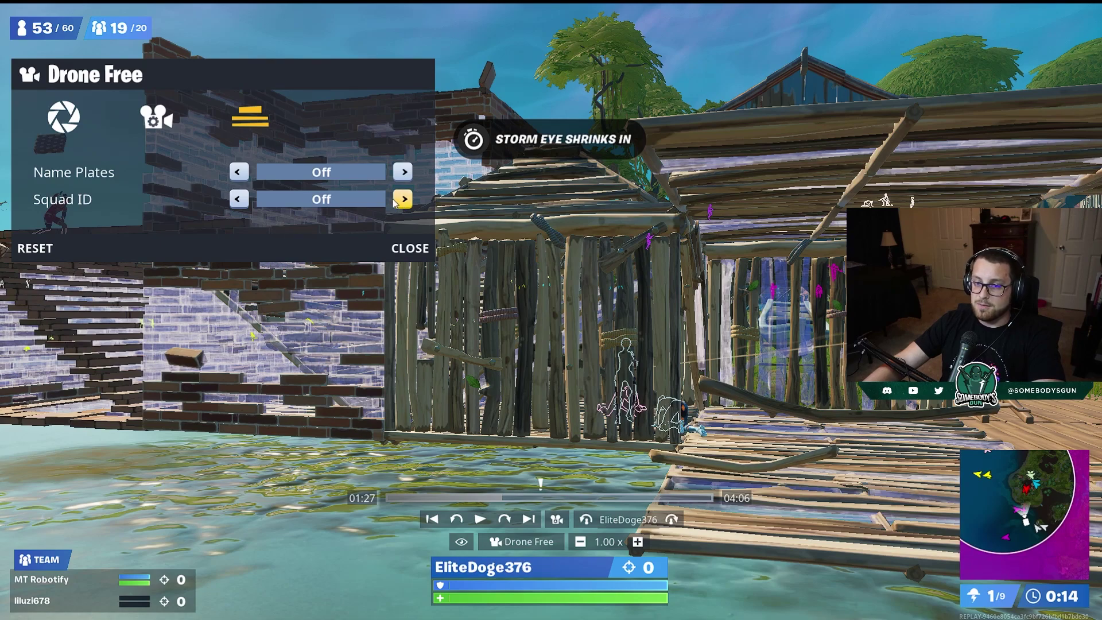